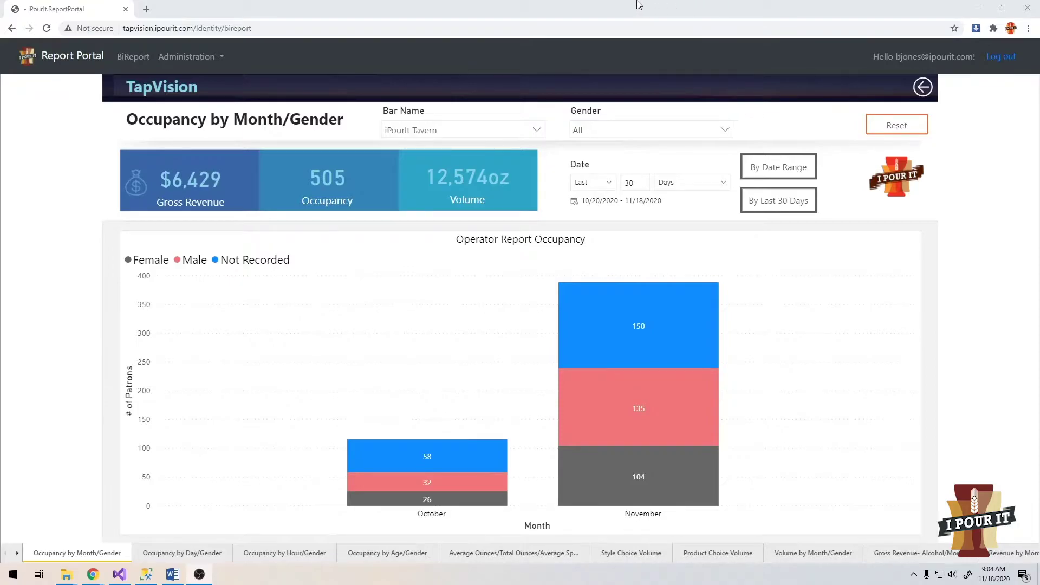
Check the Bar Name choices, and filter the report by a date range from 11/1/2019 to 2/9/2020.
{"action": "left_click", "coordinate": [539, 133]}
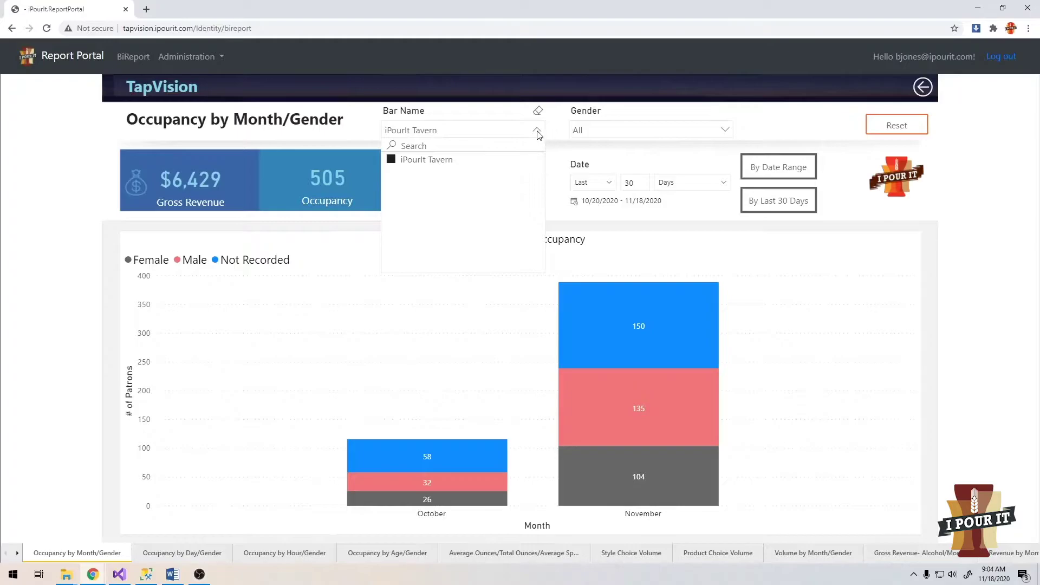
{"action": "left_click", "coordinate": [538, 133]}
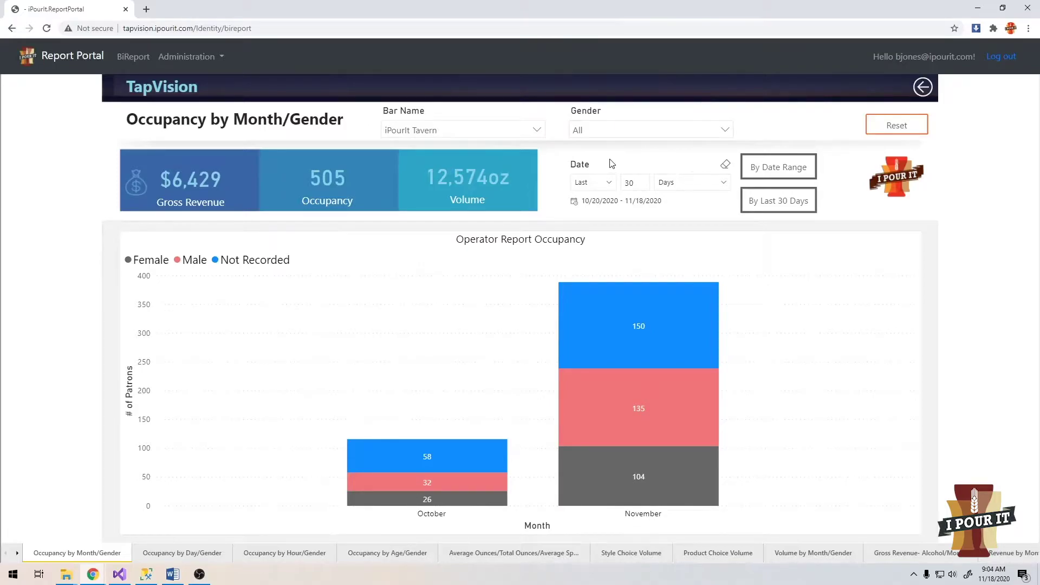
{"action": "left_click", "coordinate": [777, 171]}
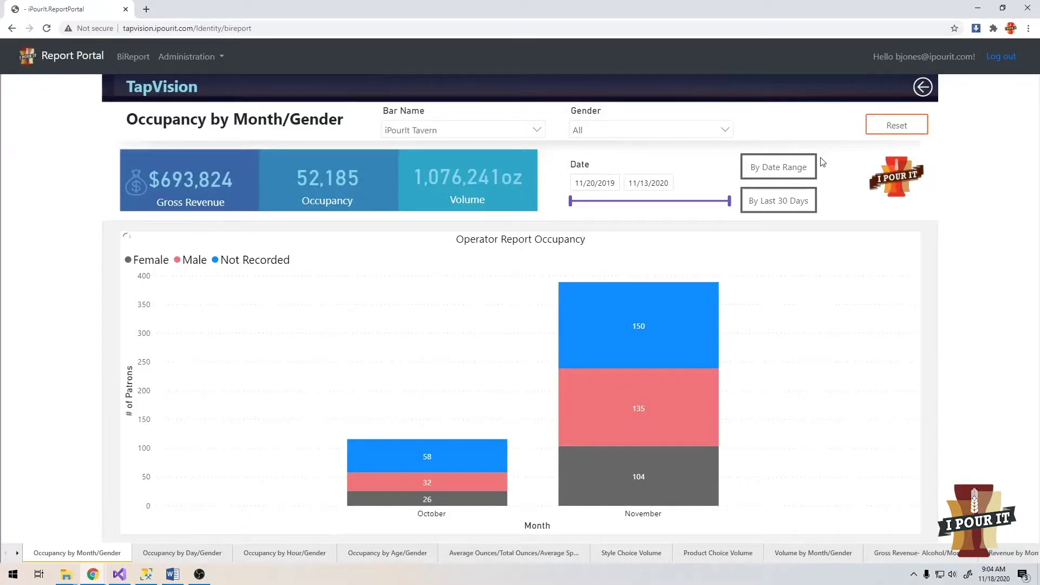
{"action": "left_click", "coordinate": [612, 186]}
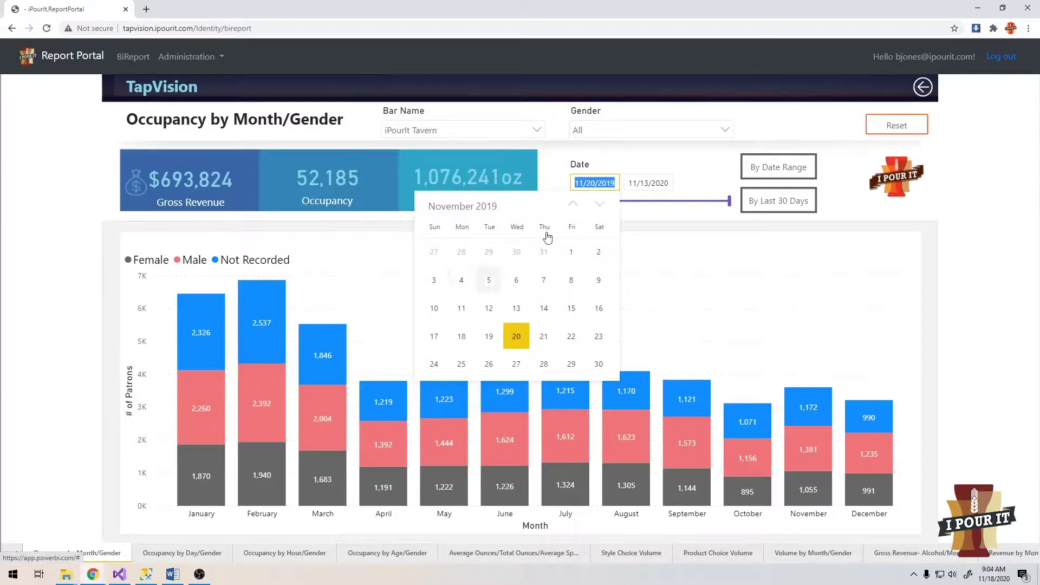
{"action": "left_click", "coordinate": [572, 255]}
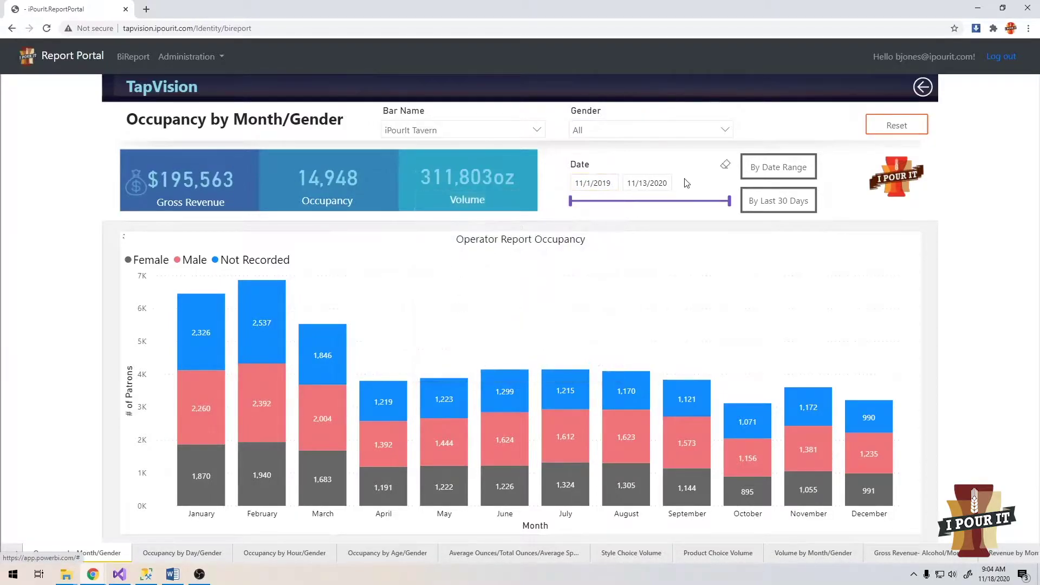
{"action": "left_click", "coordinate": [649, 183]}
{"action": "left_click", "coordinate": [650, 309]}
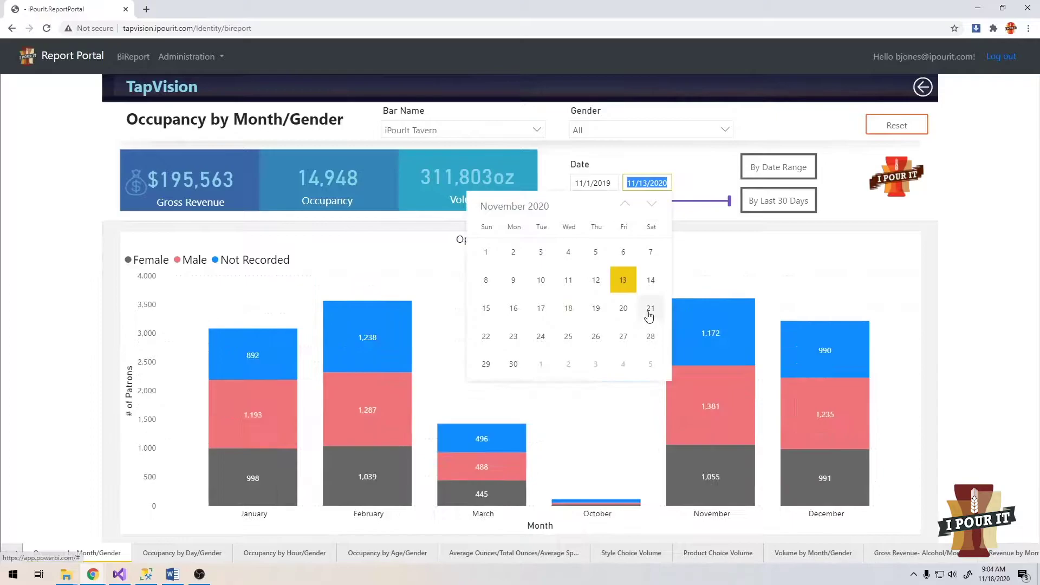
{"action": "left_click_drag", "start_coordinate": [731, 205], "coordinate": [614, 205]}
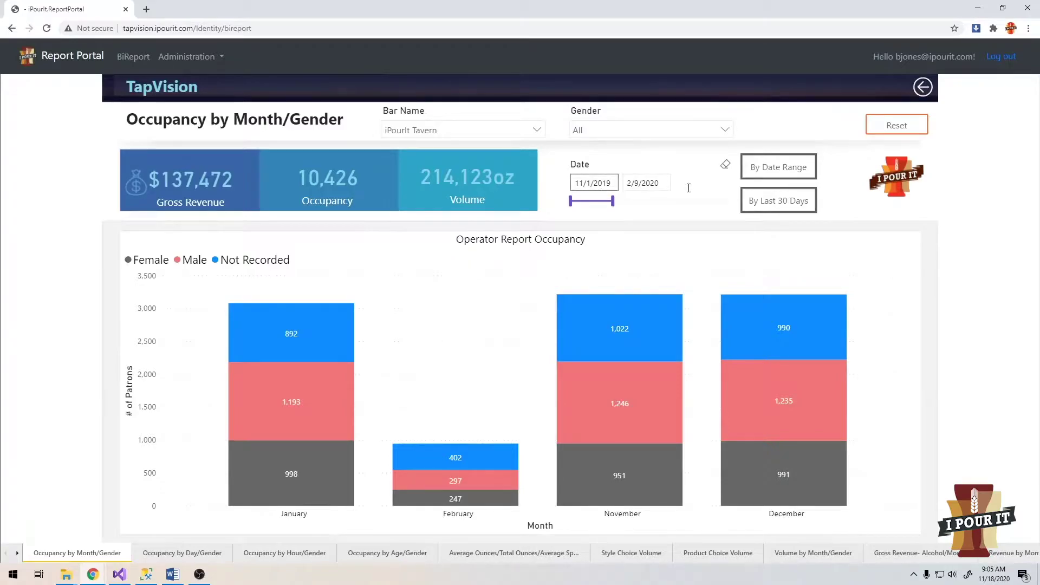
Switch the report to the relative date filter and set it to the last 1 week.
{"action": "left_click", "coordinate": [783, 205]}
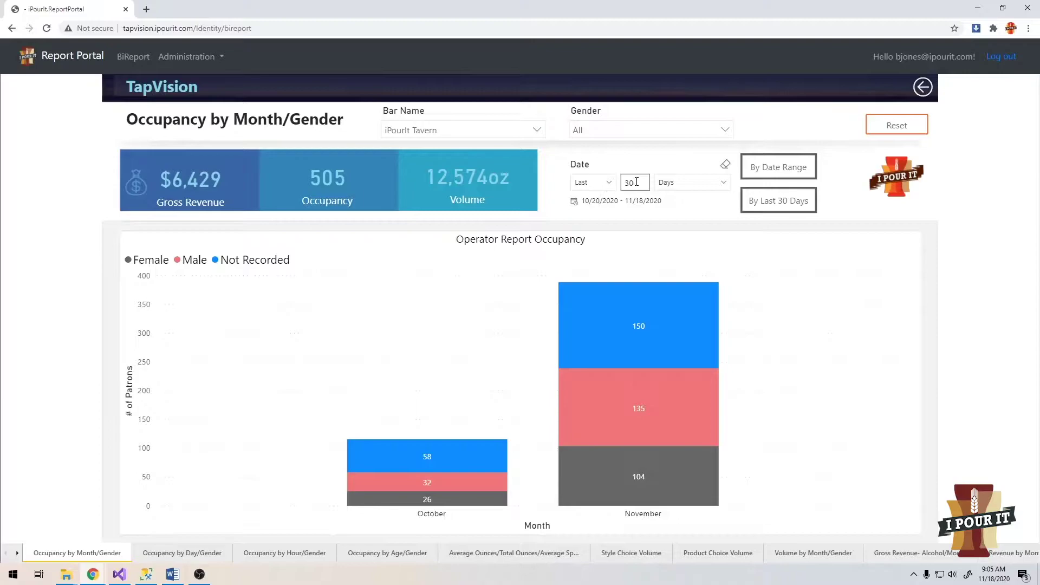
{"action": "left_click", "coordinate": [674, 184]}
{"action": "left_click", "coordinate": [675, 251]}
{"action": "type", "text": "1"}
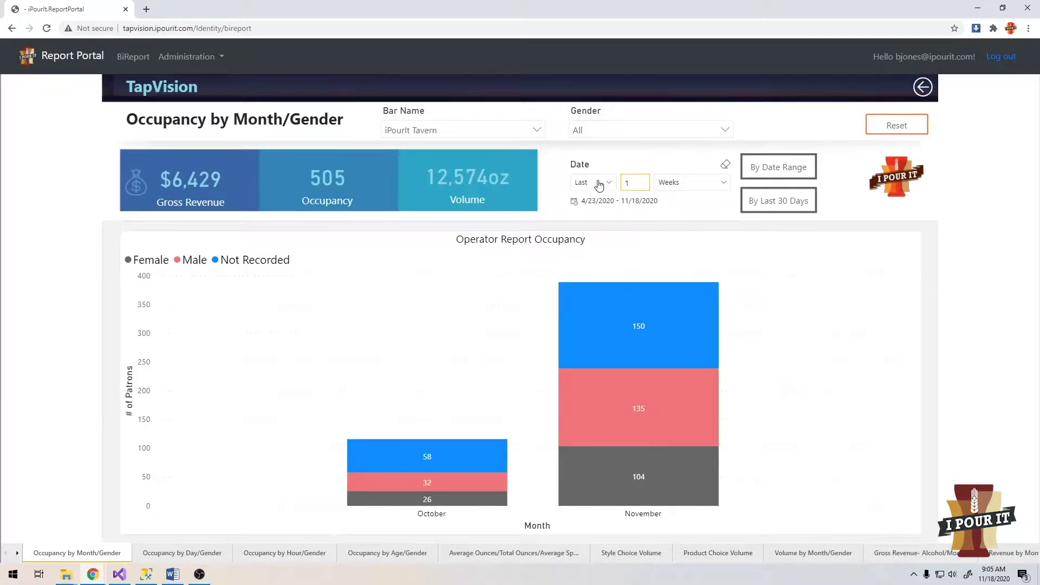
Change the relative date filter to the last 1 month, and after that to the last 7 days.
{"action": "left_click", "coordinate": [674, 182]}
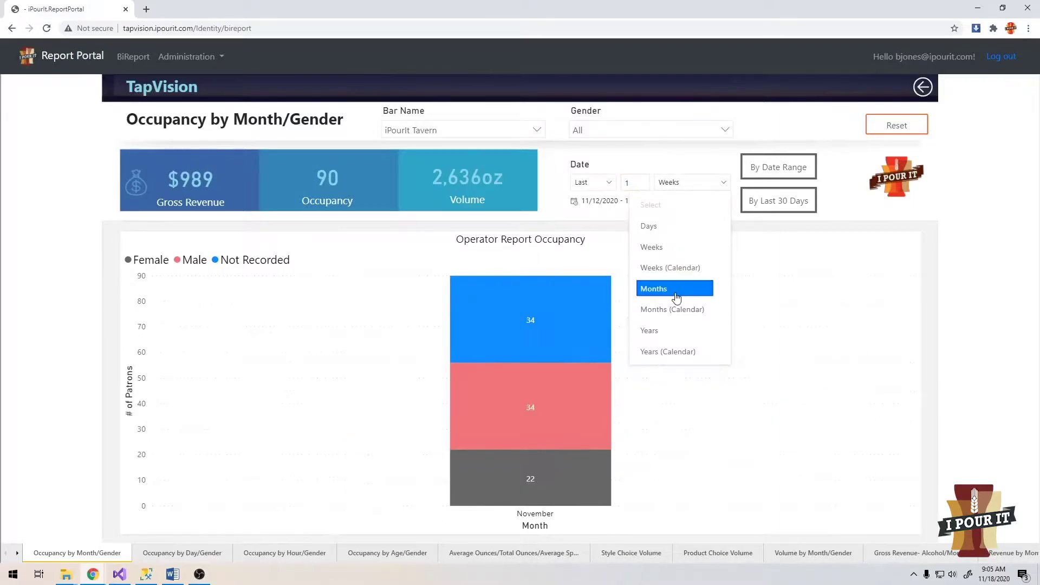
{"action": "left_click", "coordinate": [676, 298]}
{"action": "double_click", "coordinate": [623, 182]}
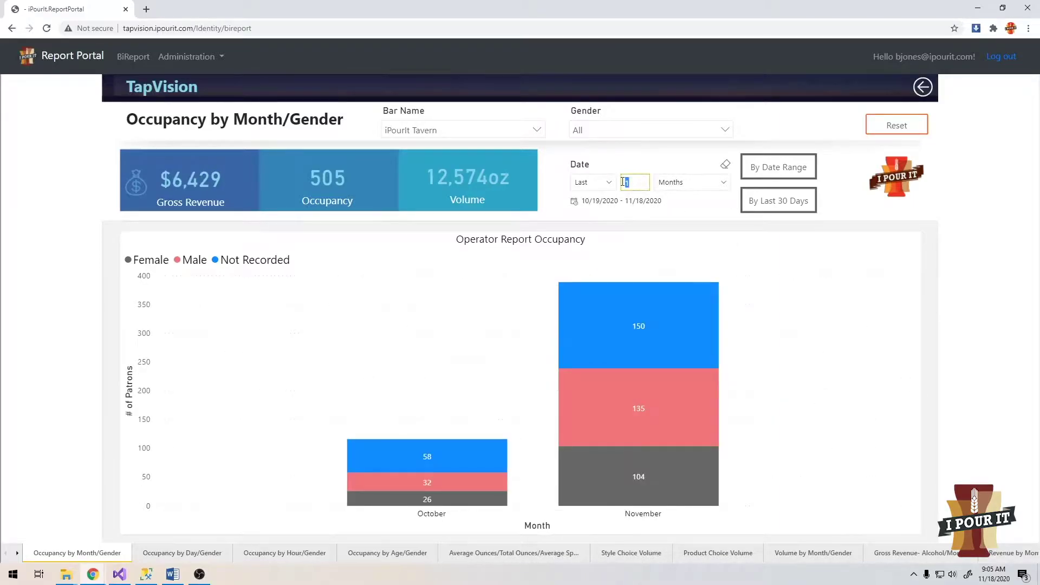
{"action": "type", "text": "7"}
{"action": "left_click", "coordinate": [698, 182]}
{"action": "left_click", "coordinate": [667, 219]}
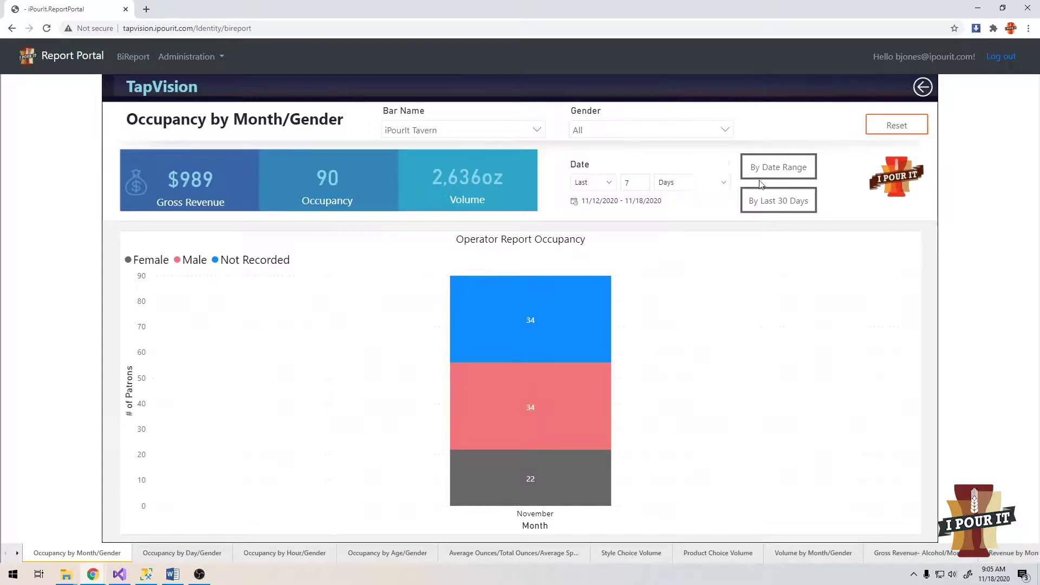
Filter the report by a date range from 1/1/2019 to 12/31/2019.
{"action": "left_click", "coordinate": [784, 174]}
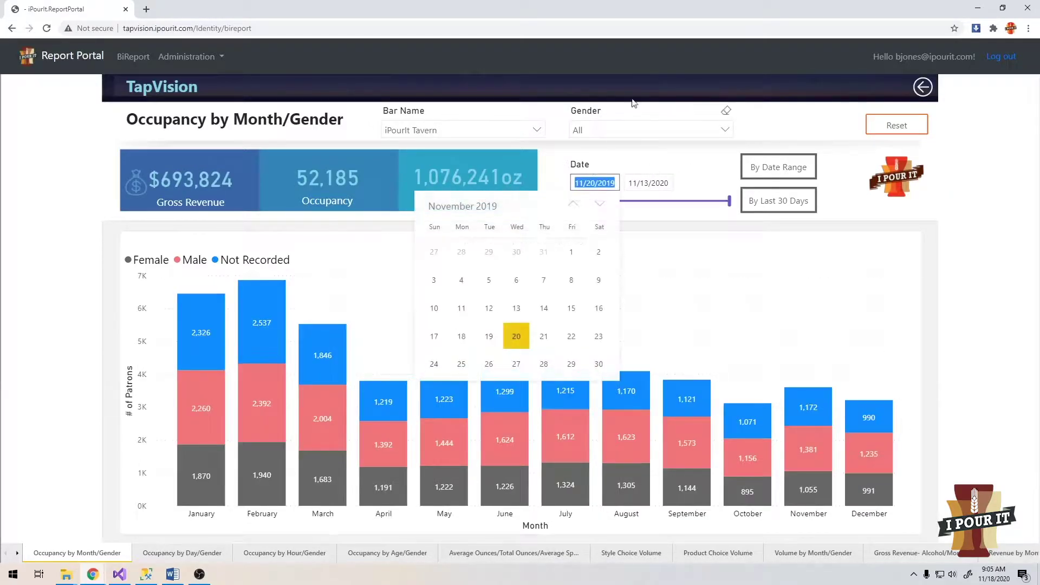
{"action": "type", "text": "1/1"}
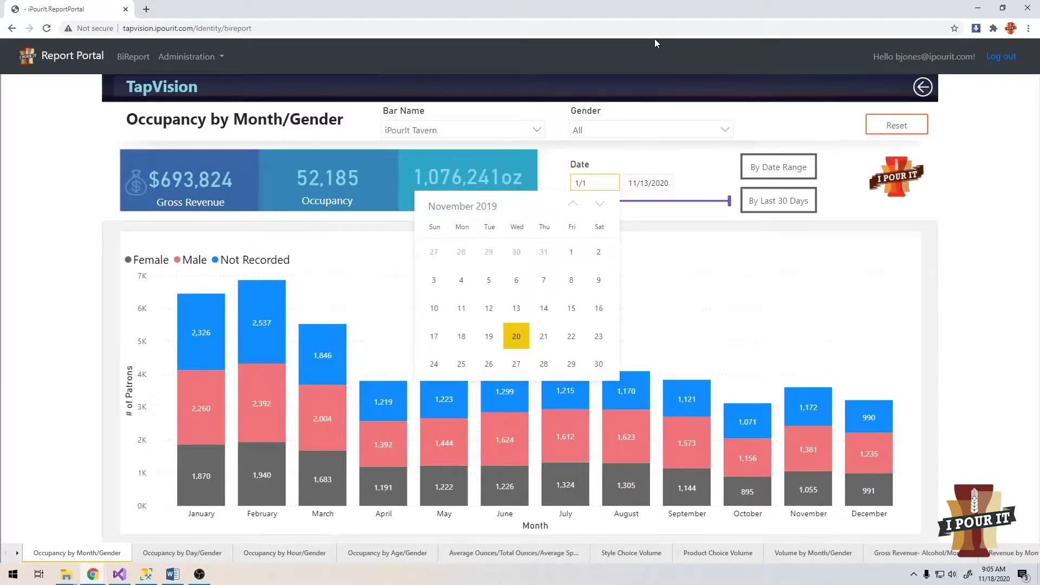
{"action": "type", "text": "/2019"}
{"action": "key", "text": "Tab"}
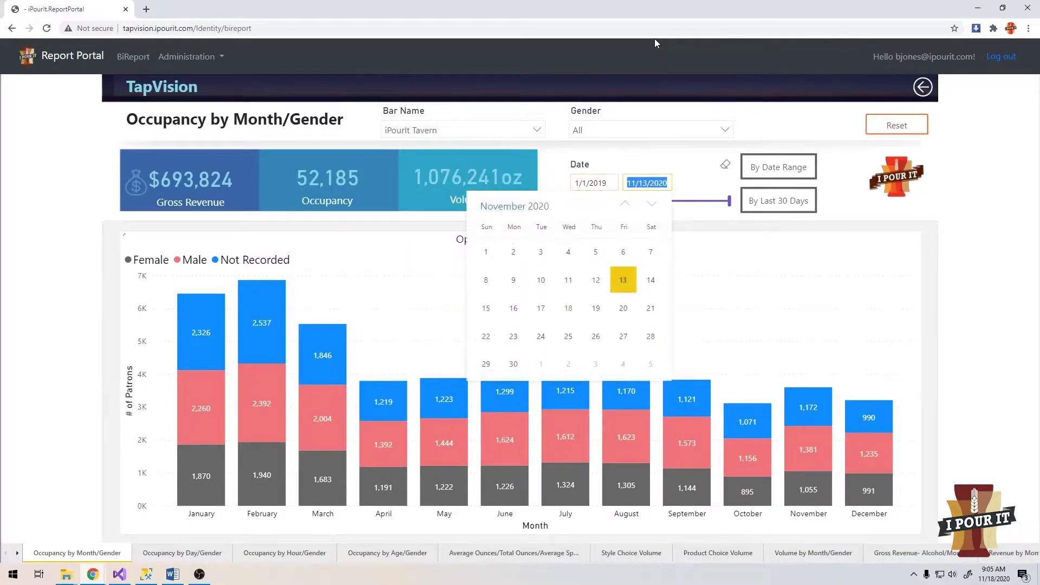
{"action": "type", "text": "12/31/2019"}
{"action": "key", "text": "Return"}
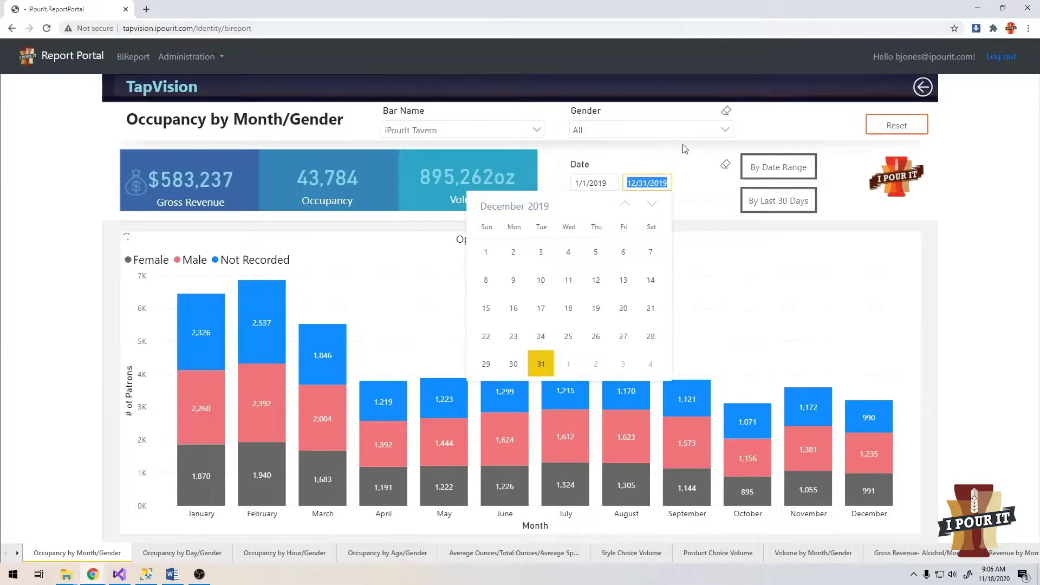
{"action": "left_click", "coordinate": [704, 227]}
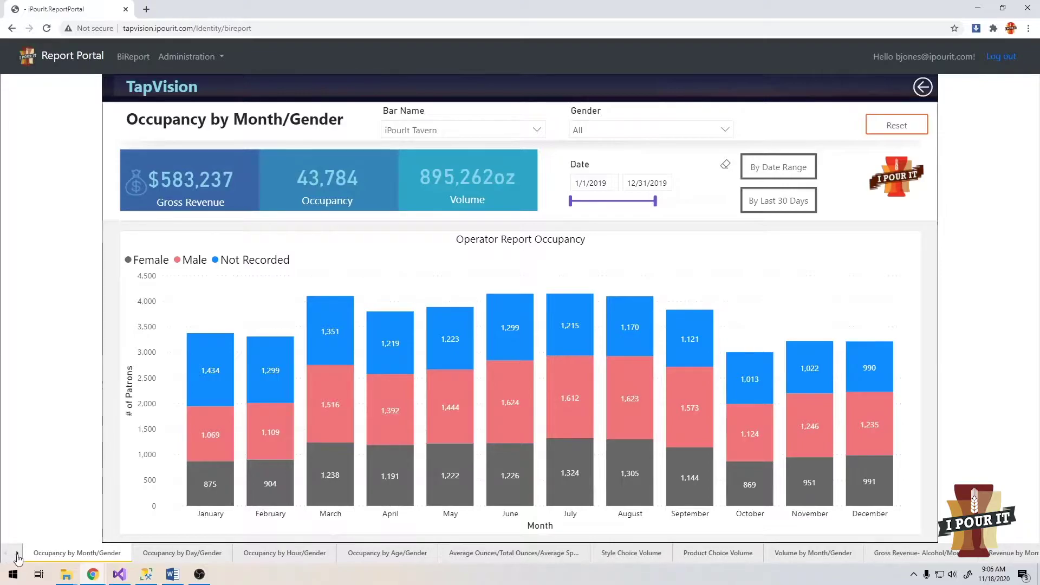
Browse the available report pages and view Occupancy by Day/Gender and Occupancy by Hour/Gender.
{"action": "left_click", "coordinate": [17, 554]}
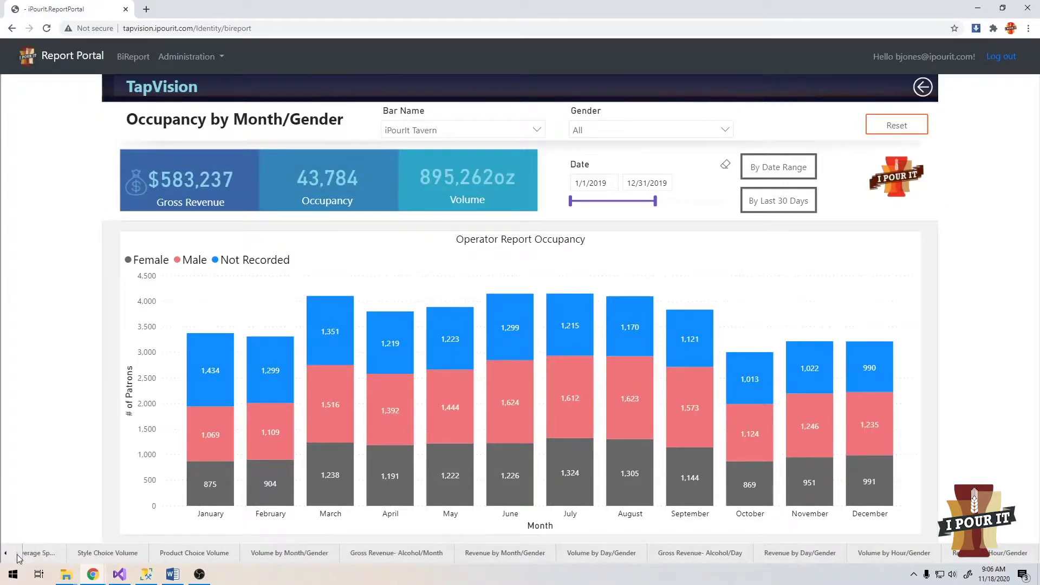
{"action": "left_click", "coordinate": [6, 553]}
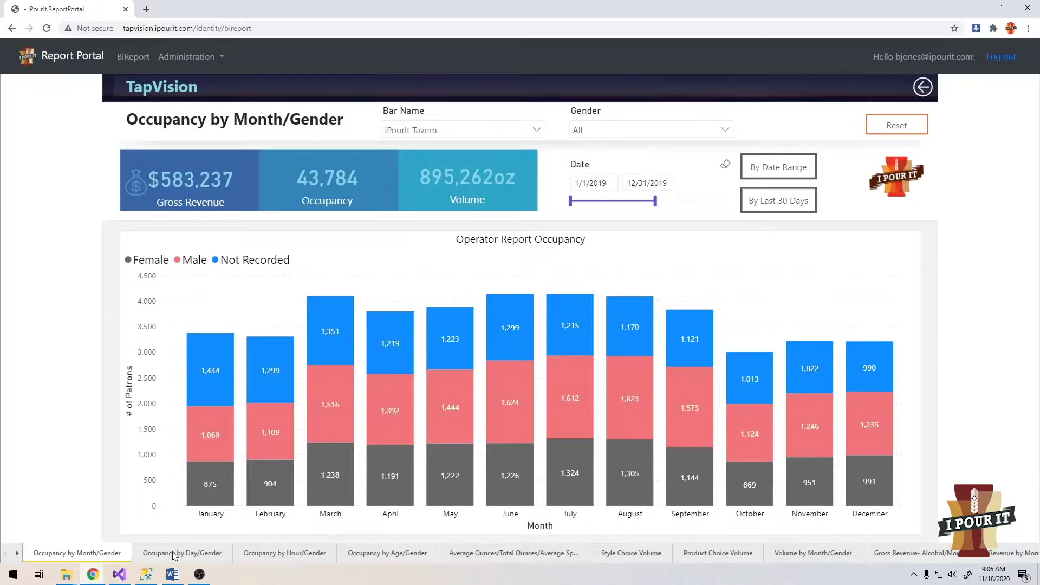
{"action": "left_click", "coordinate": [193, 553]}
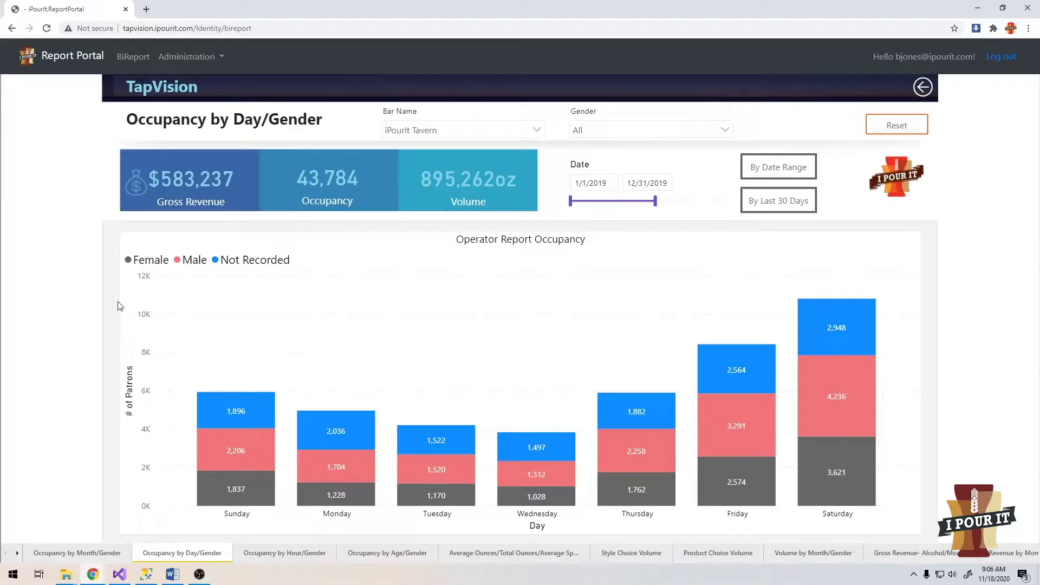
{"action": "left_click", "coordinate": [314, 553]}
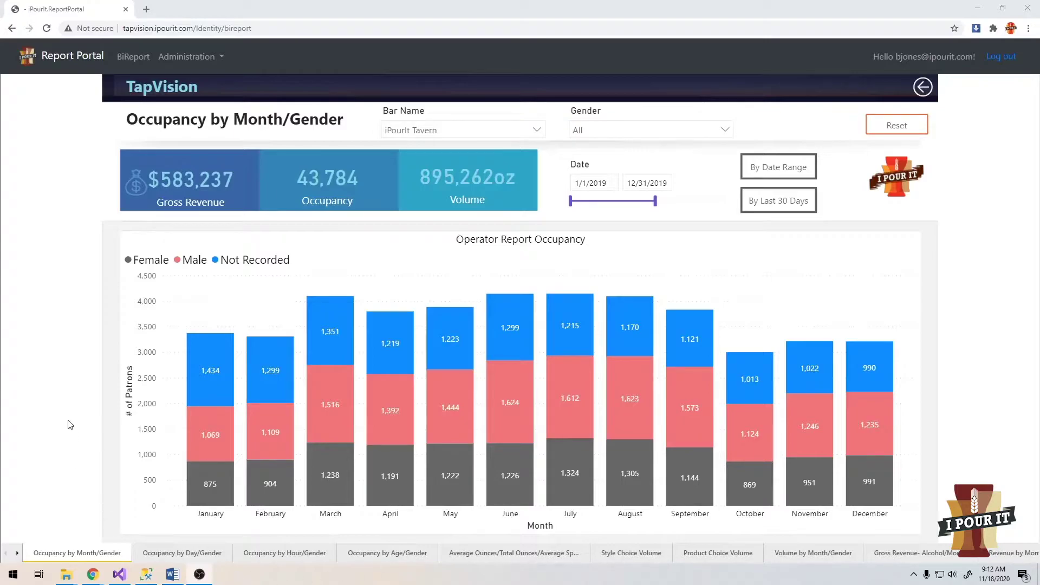
Highlight January's male, female and not-recorded segments in turn to examine their revenue, occupancy and volume, and clear the highlight.
{"action": "mouse_move", "coordinate": [207, 394]}
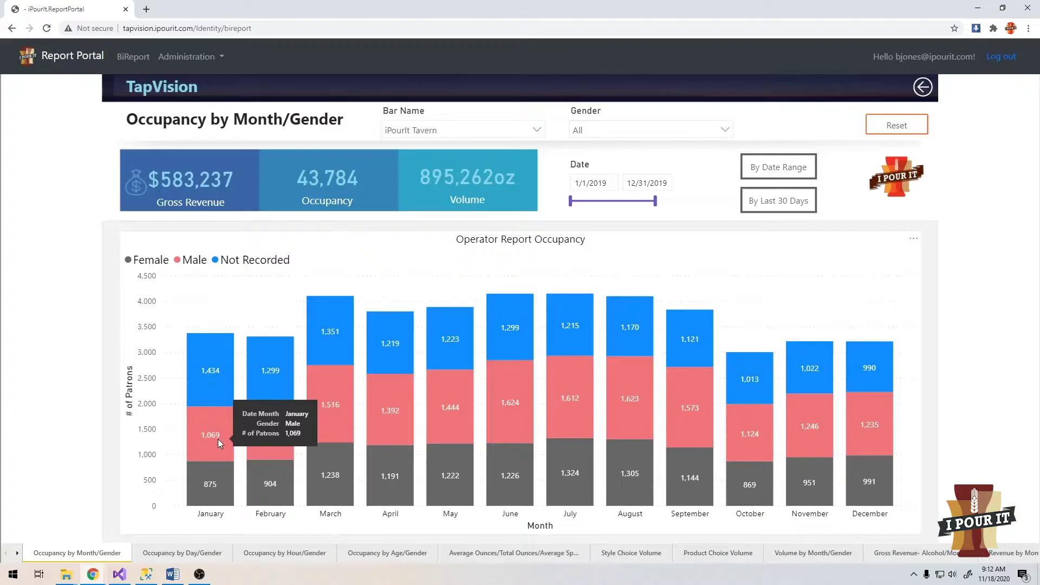
{"action": "mouse_move", "coordinate": [215, 375]}
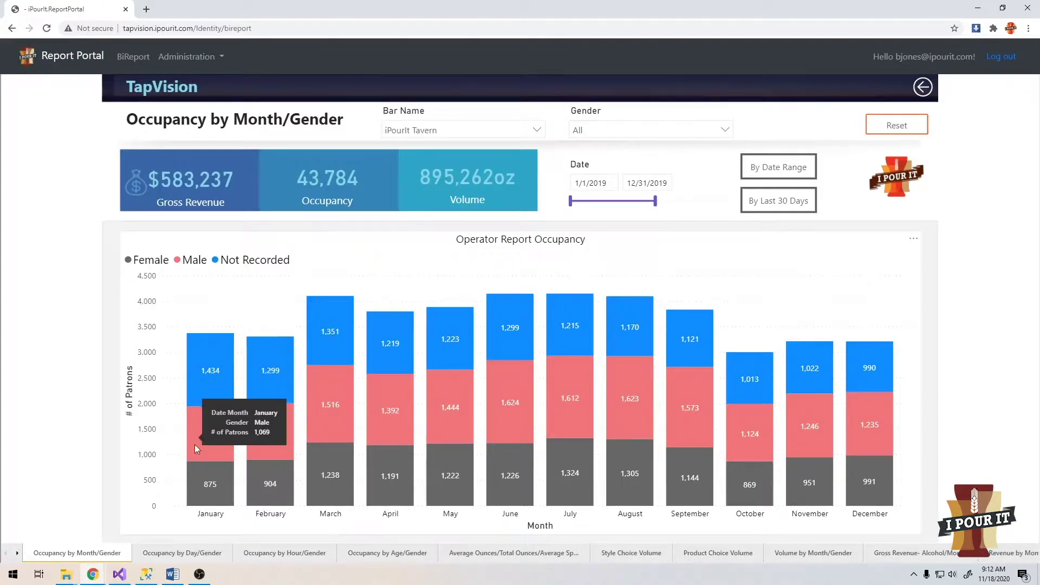
{"action": "left_click", "coordinate": [209, 435]}
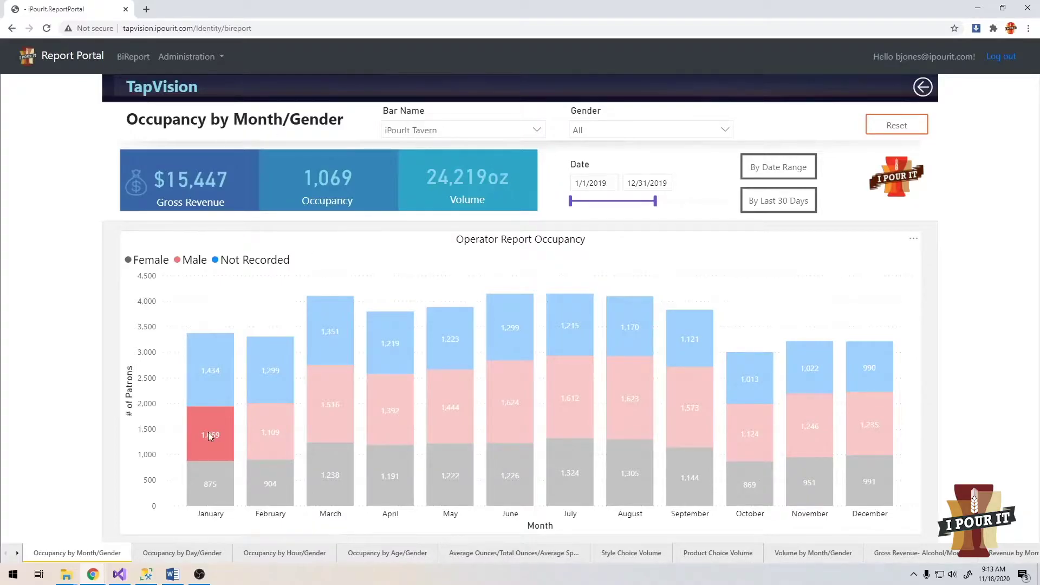
{"action": "mouse_move", "coordinate": [208, 431]}
{"action": "left_click", "coordinate": [212, 487]}
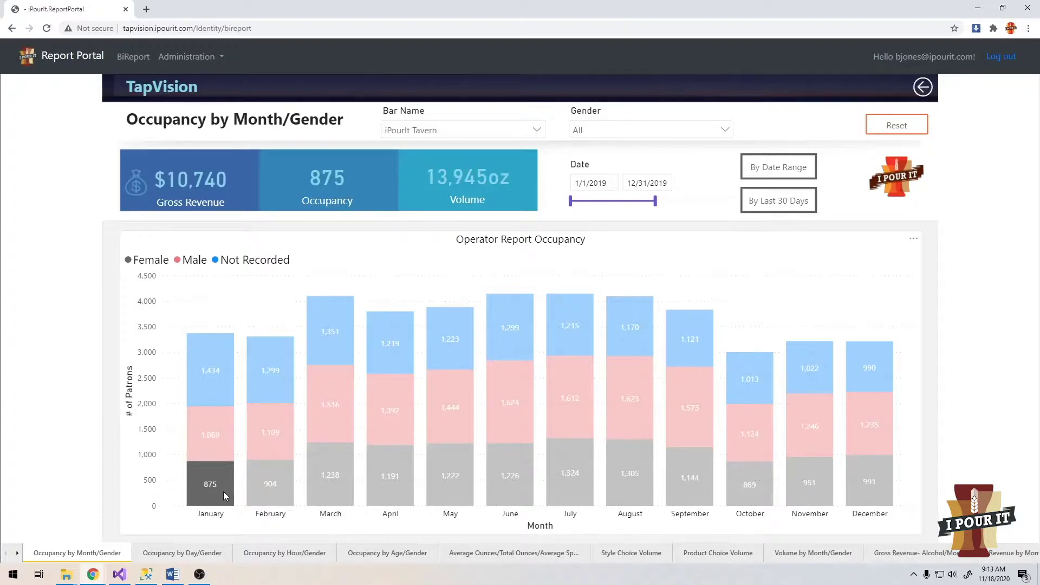
{"action": "mouse_move", "coordinate": [225, 495]}
{"action": "left_click", "coordinate": [203, 381]}
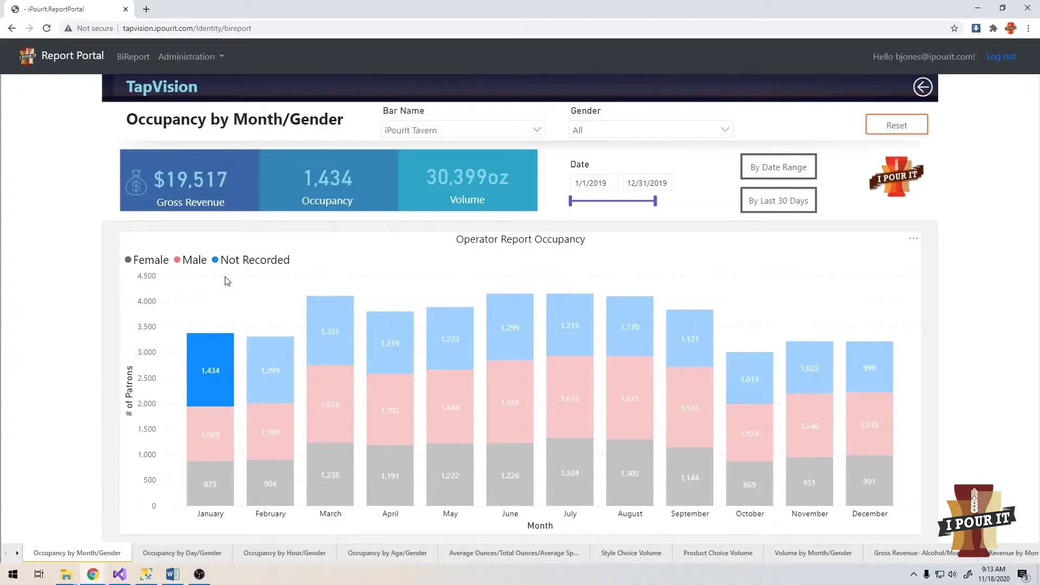
{"action": "left_click", "coordinate": [218, 296]}
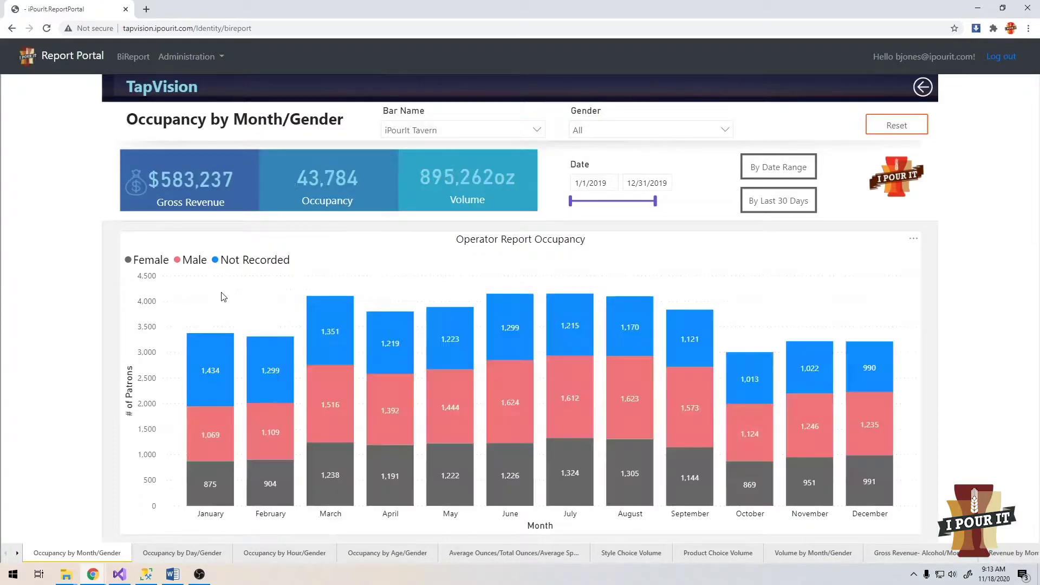
Highlight the whole January column, March with its individual segments and April's male segment, and clear the highlight.
{"action": "left_click", "coordinate": [217, 518]}
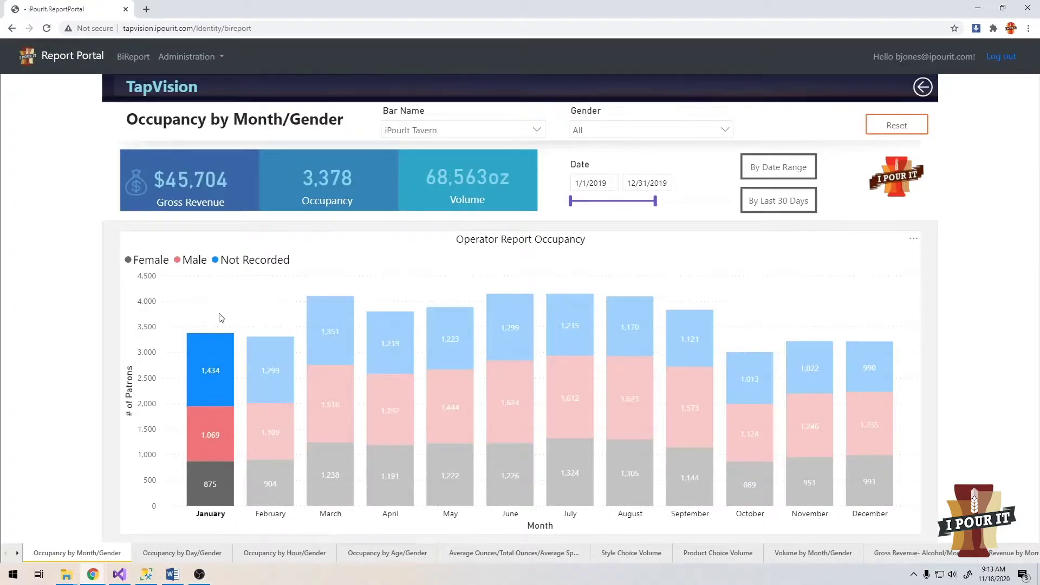
{"action": "left_click", "coordinate": [333, 517]}
{"action": "left_click", "coordinate": [333, 420]}
{"action": "left_click", "coordinate": [329, 319]}
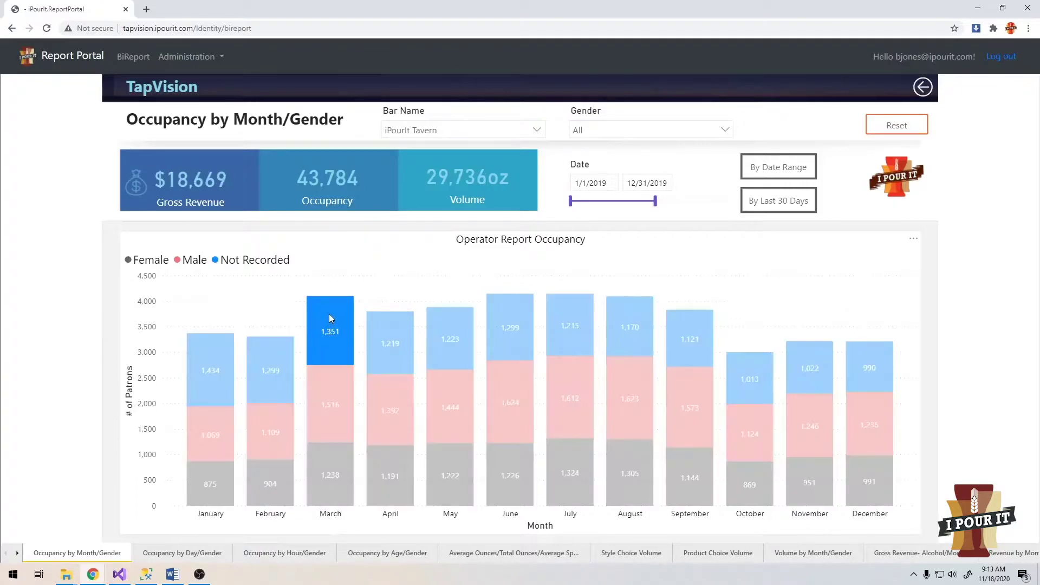
{"action": "left_click", "coordinate": [337, 324]}
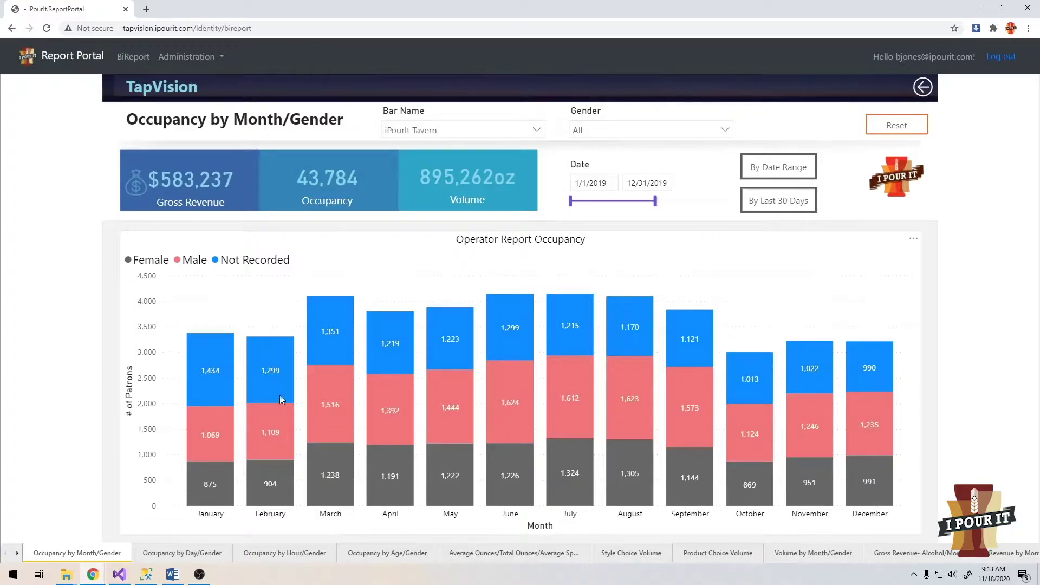
{"action": "left_click", "coordinate": [381, 405]}
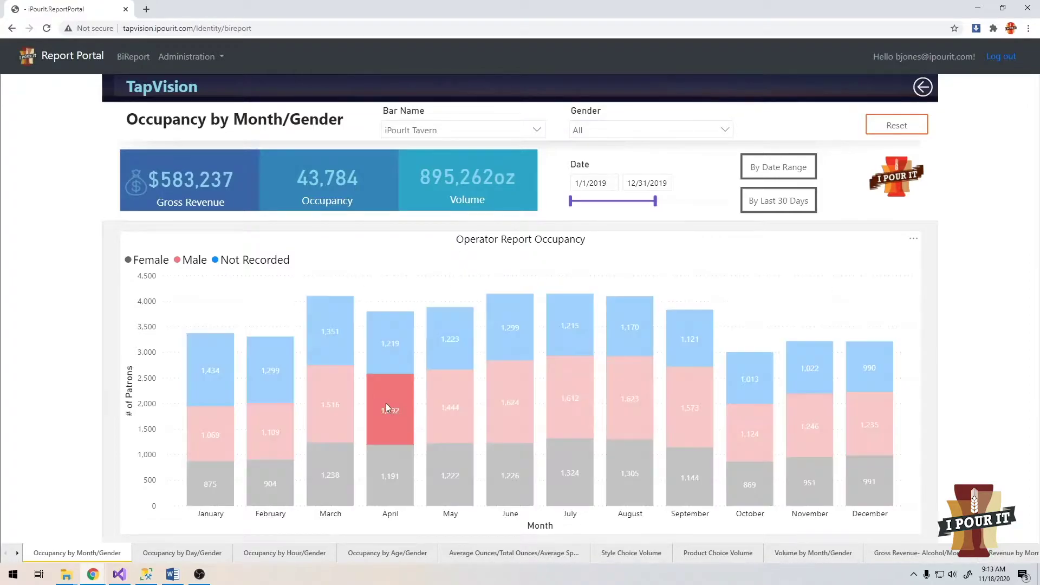
{"action": "left_click", "coordinate": [397, 277]}
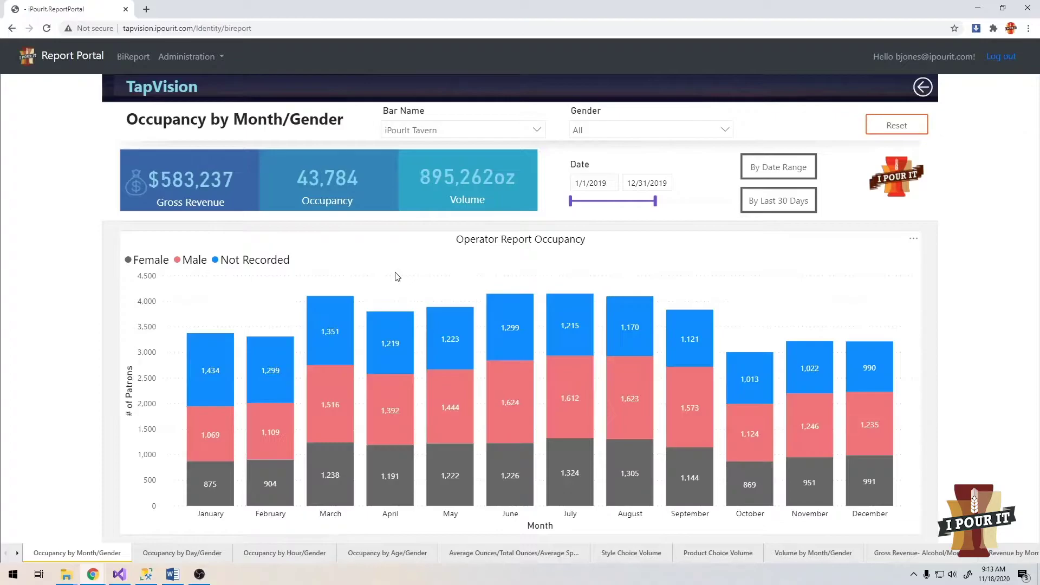
Open the Occupancy by Day/Gender report and examine the weekday columns.
{"action": "left_click", "coordinate": [210, 555]}
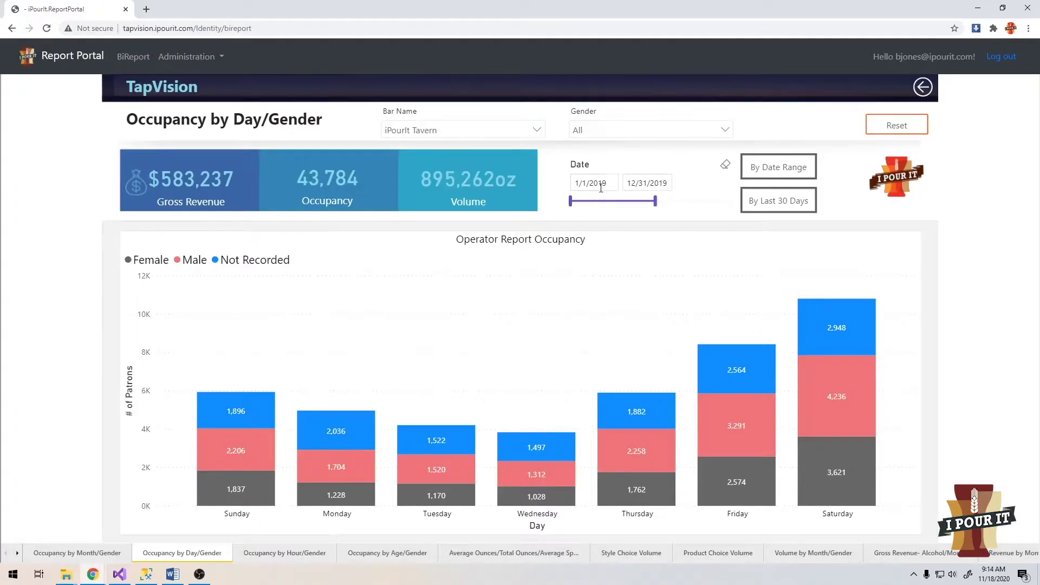
{"action": "mouse_move", "coordinate": [439, 460]}
{"action": "mouse_move", "coordinate": [769, 419]}
Open the Occupancy by Hour/Gender report and examine the patron breakdown for hour 1.
{"action": "left_click", "coordinate": [306, 553]}
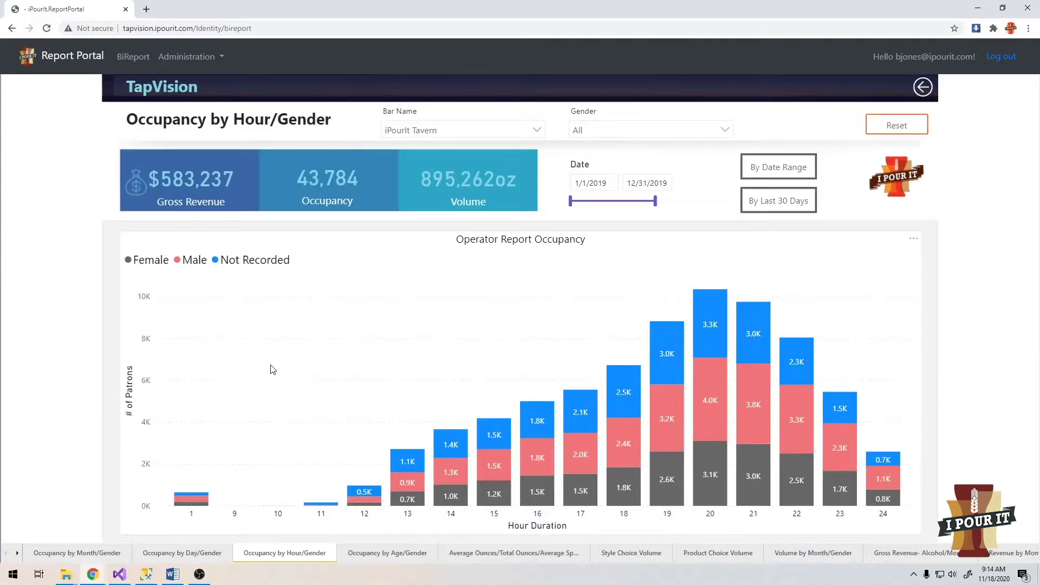
{"action": "mouse_move", "coordinate": [188, 508]}
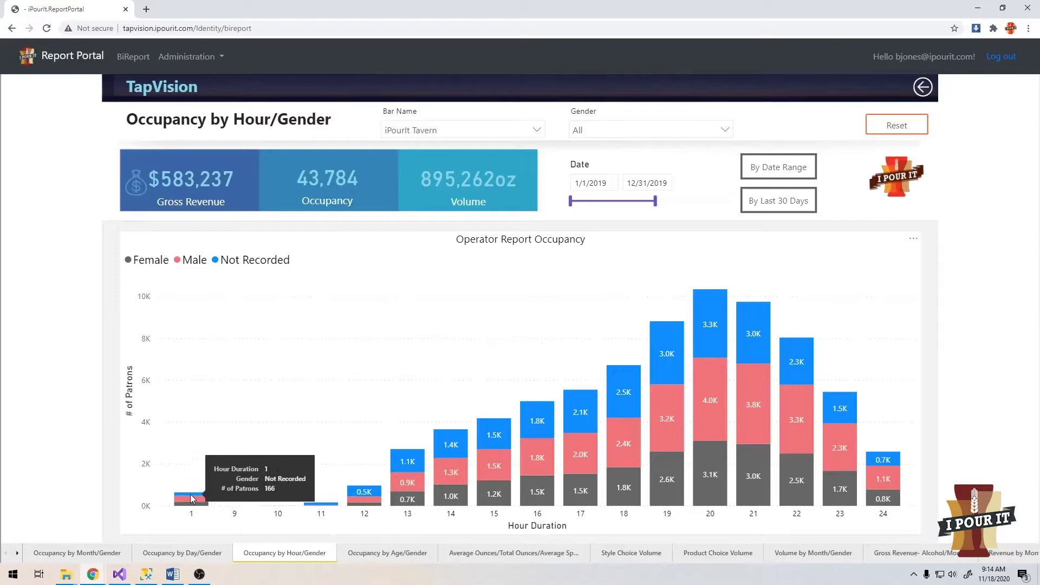
Highlight the hour 1 and hour 20 columns in turn to examine their revenue, occupancy and volume, and clear the highlight.
{"action": "left_click", "coordinate": [189, 512]}
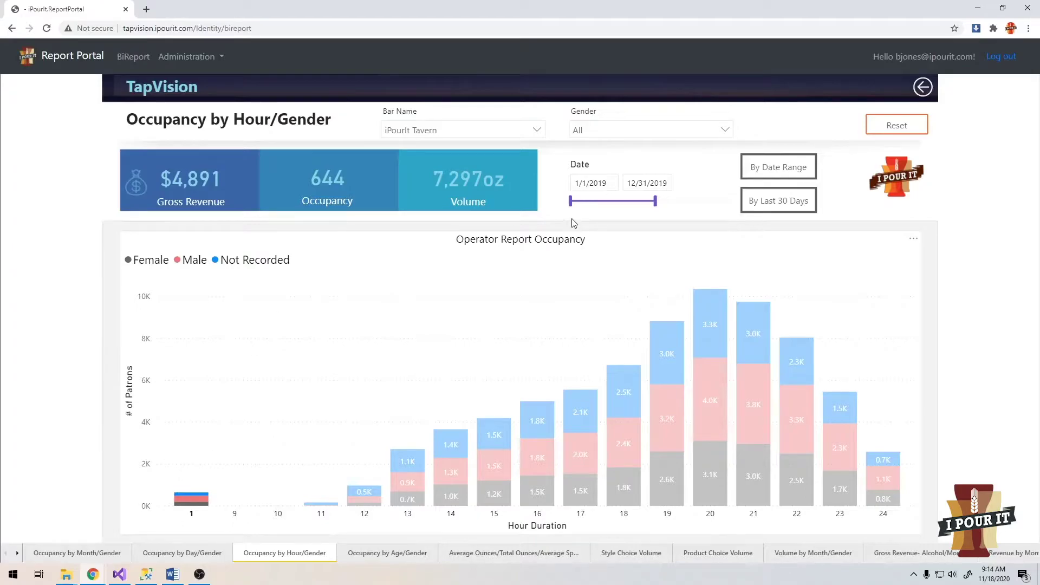
{"action": "left_click", "coordinate": [716, 518]}
{"action": "left_click", "coordinate": [710, 519]}
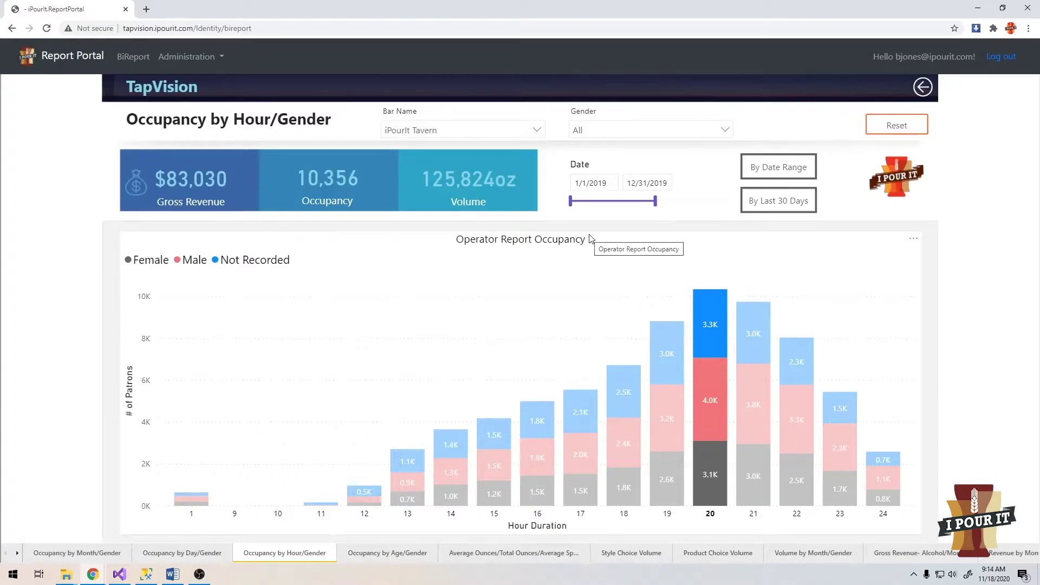
{"action": "left_click", "coordinate": [712, 519]}
Open the Occupancy by Age/Gender report and highlight the 25-30 and 45-50 age columns to examine their revenue, occupancy and volume.
{"action": "left_click", "coordinate": [394, 554]}
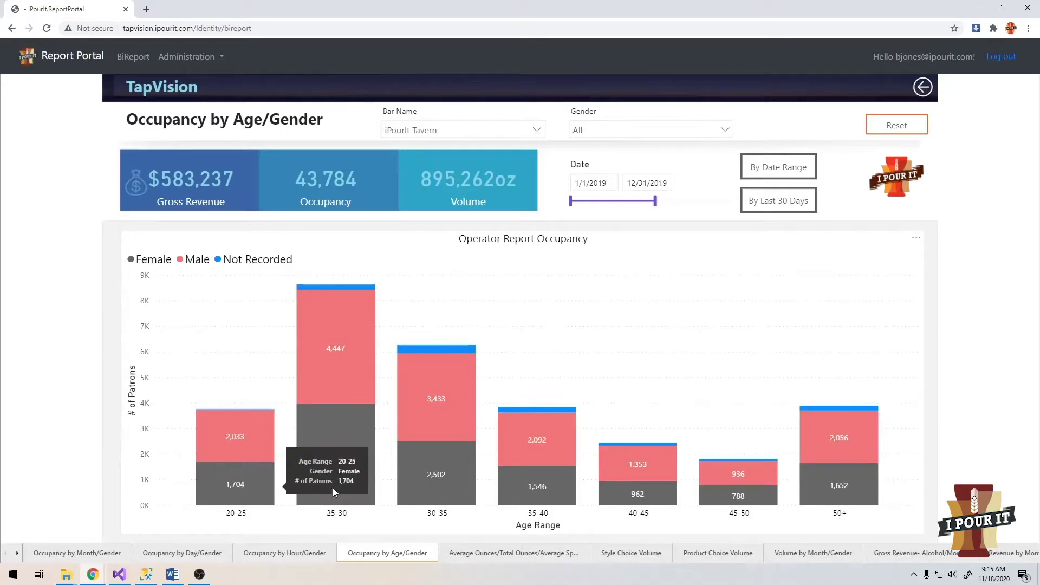
{"action": "mouse_move", "coordinate": [338, 319]}
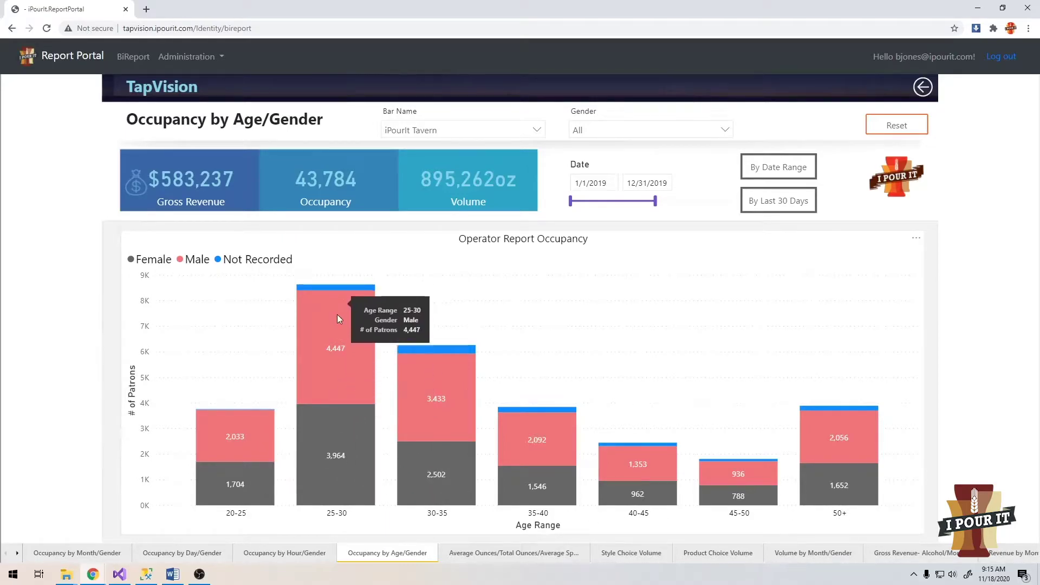
{"action": "left_click", "coordinate": [334, 515]}
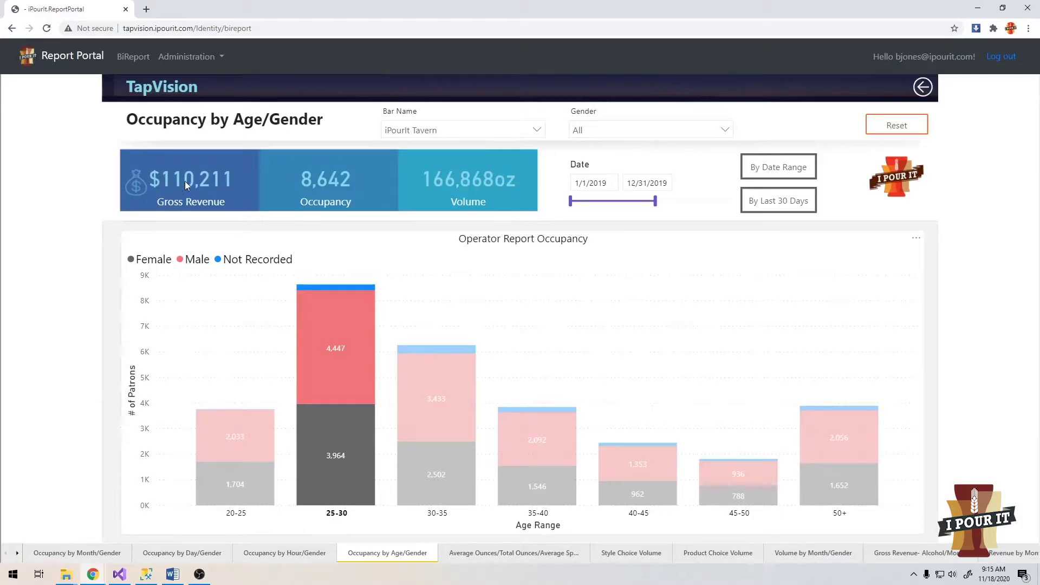
{"action": "left_click", "coordinate": [513, 331]}
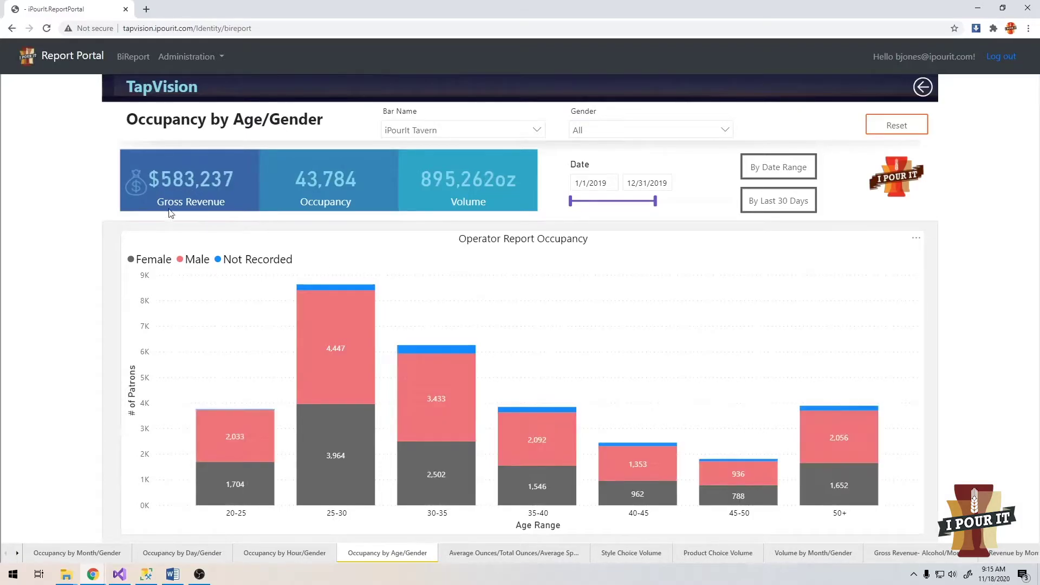
{"action": "left_click", "coordinate": [340, 513]}
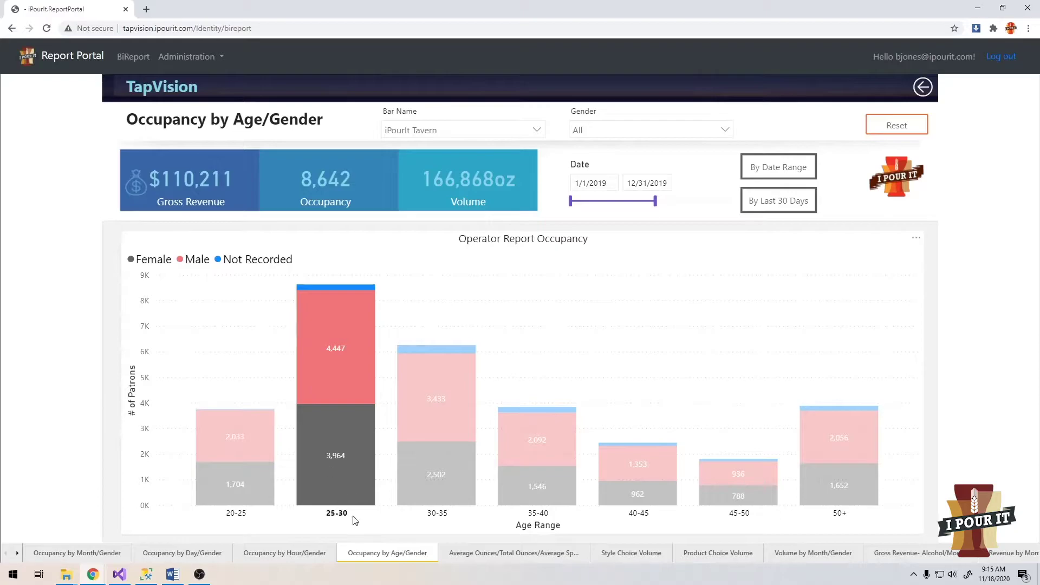
{"action": "left_click", "coordinate": [338, 515]}
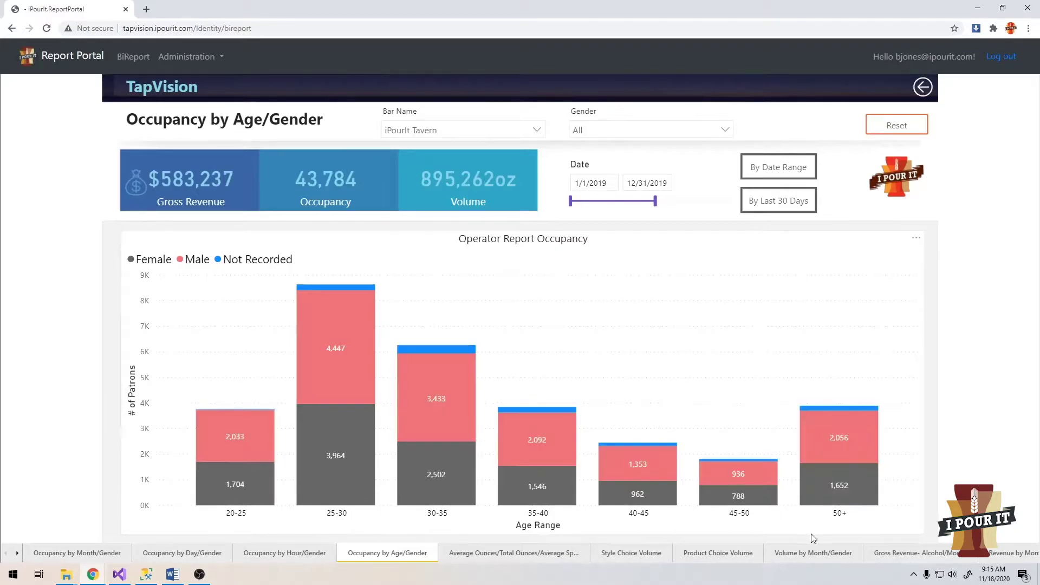
{"action": "left_click", "coordinate": [741, 515]}
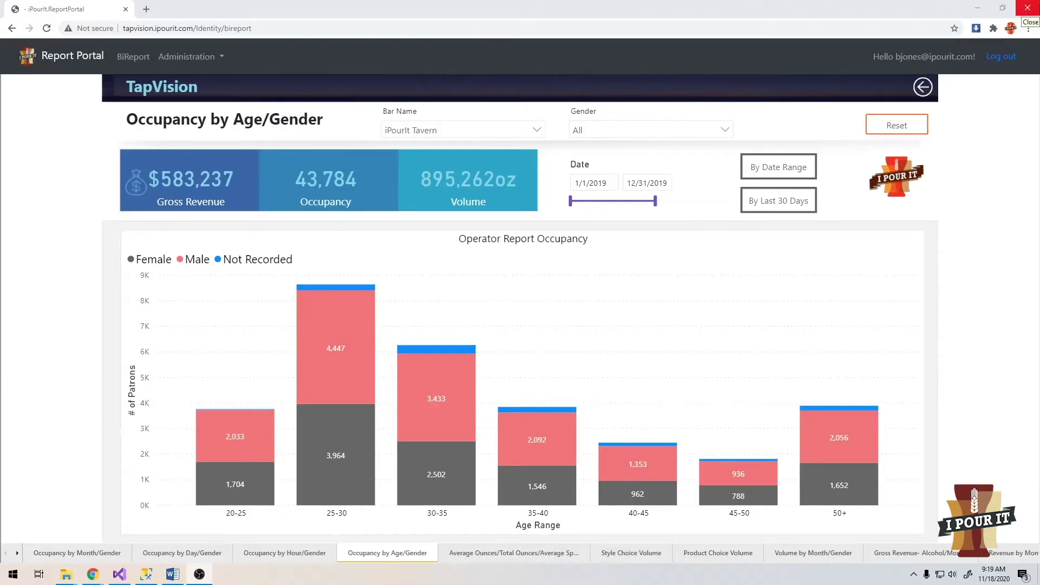
Open the Style Choice Volume report and highlight India Pale Ale, Cider and India Pale Ale again to compare their spend and ounces.
{"action": "left_click", "coordinate": [548, 553]}
{"action": "left_click", "coordinate": [643, 557]}
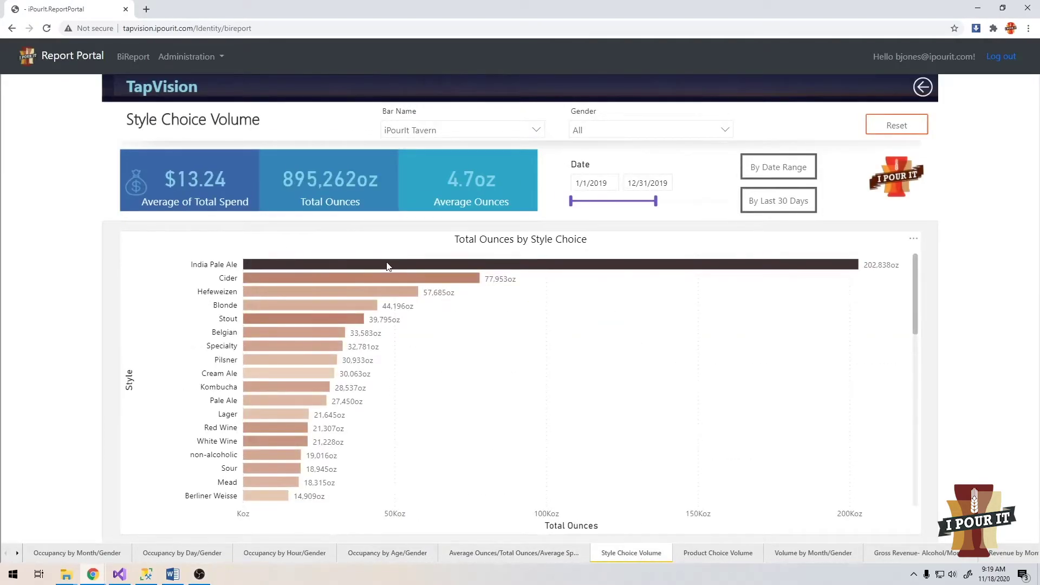
{"action": "mouse_move", "coordinate": [388, 266]}
{"action": "mouse_move", "coordinate": [300, 298]}
{"action": "left_click", "coordinate": [491, 269]}
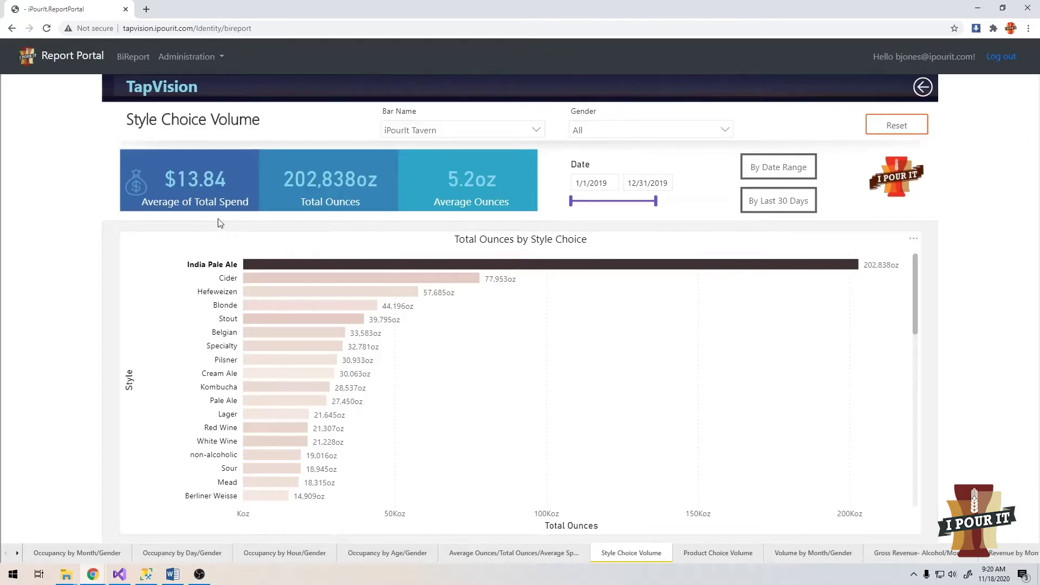
{"action": "mouse_move", "coordinate": [302, 251]}
{"action": "left_click", "coordinate": [455, 279]}
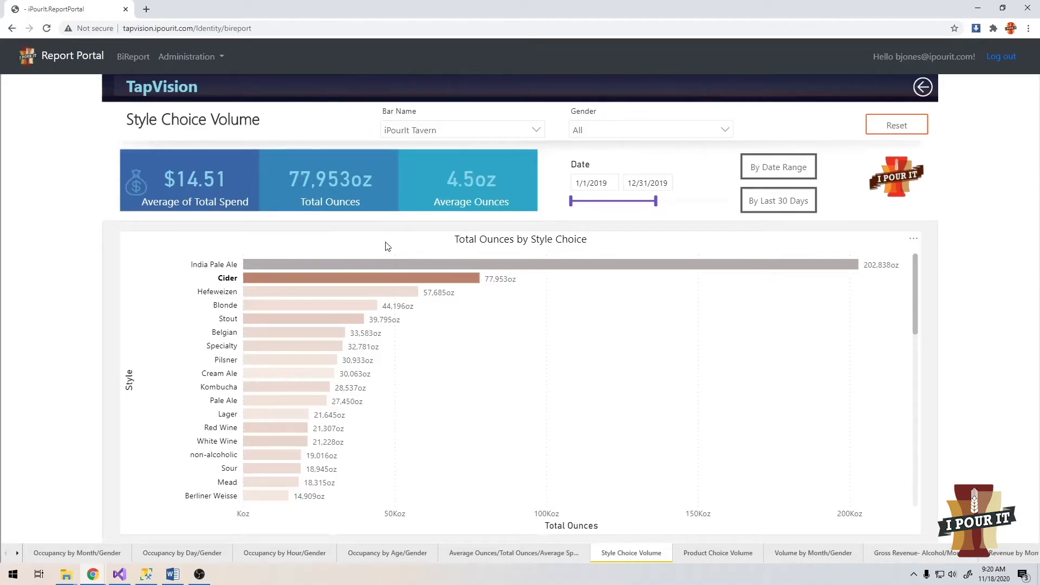
{"action": "left_click", "coordinate": [488, 263]}
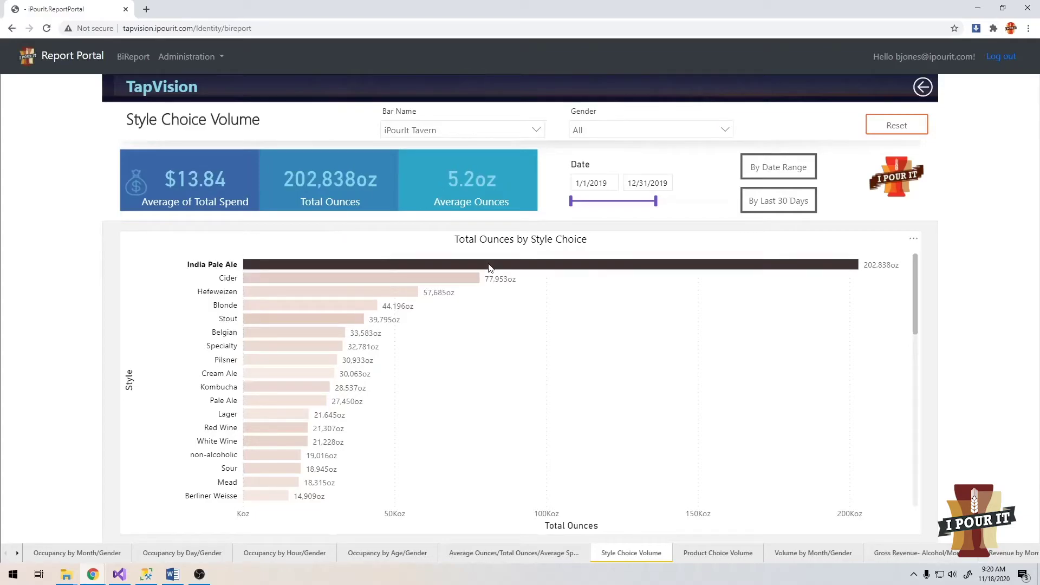
Open the Product Choice Volume report and examine India Pale Ale products, selecting Relax, It's Just a Hazy IPA and Darker the Berry in turn.
{"action": "left_click", "coordinate": [725, 554]}
{"action": "left_click", "coordinate": [322, 262]}
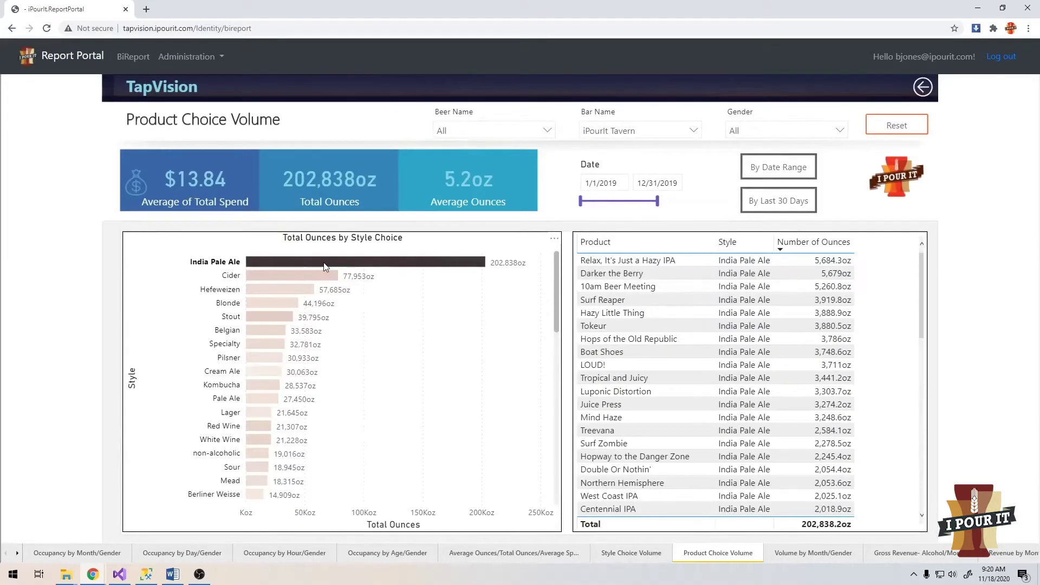
{"action": "left_click_drag", "start_coordinate": [922, 259], "coordinate": [925, 237]}
{"action": "left_click", "coordinate": [671, 261]}
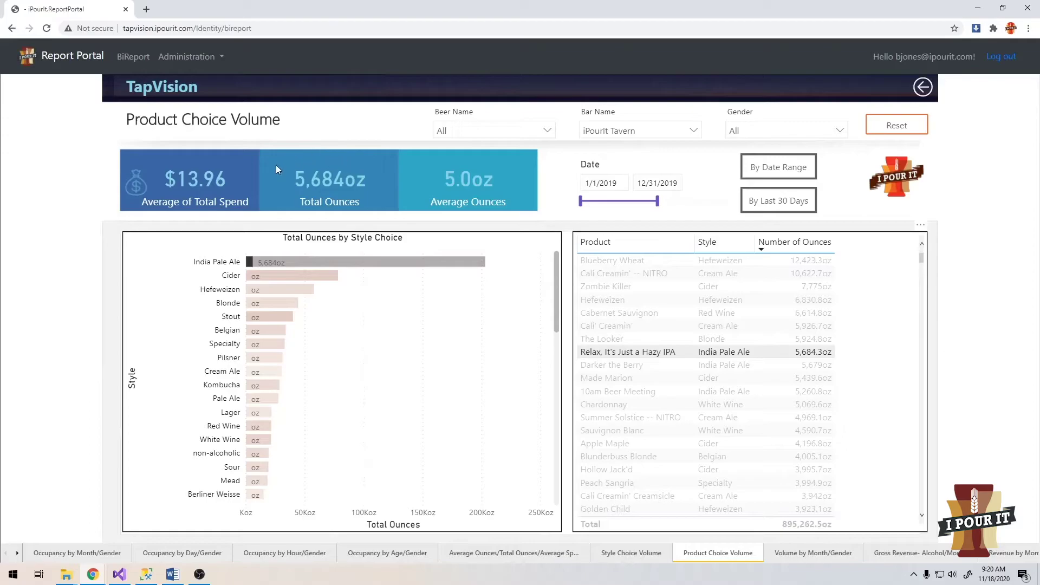
{"action": "mouse_move", "coordinate": [317, 190]}
{"action": "left_click", "coordinate": [378, 263]}
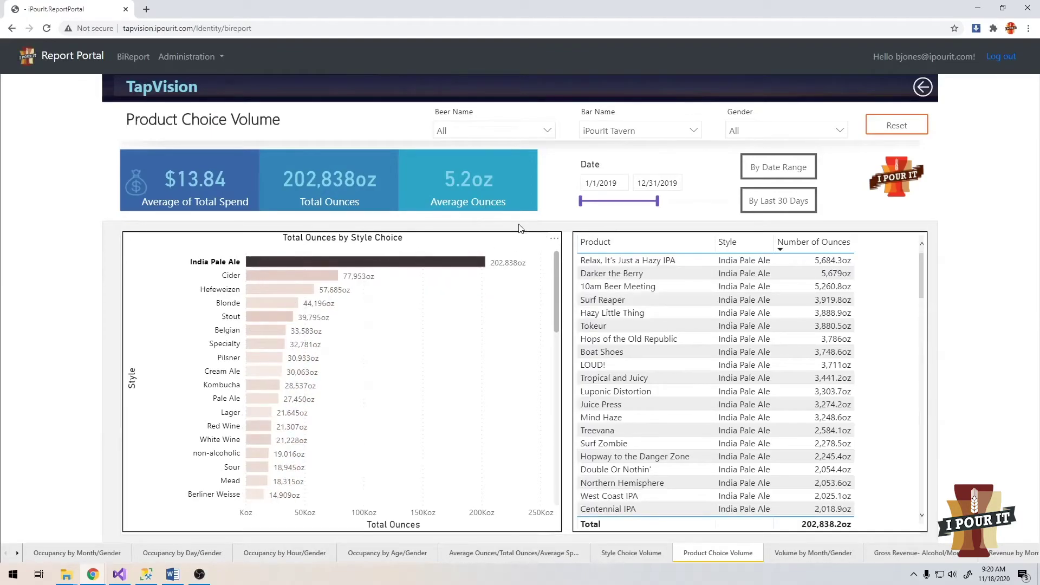
{"action": "left_click", "coordinate": [630, 275]}
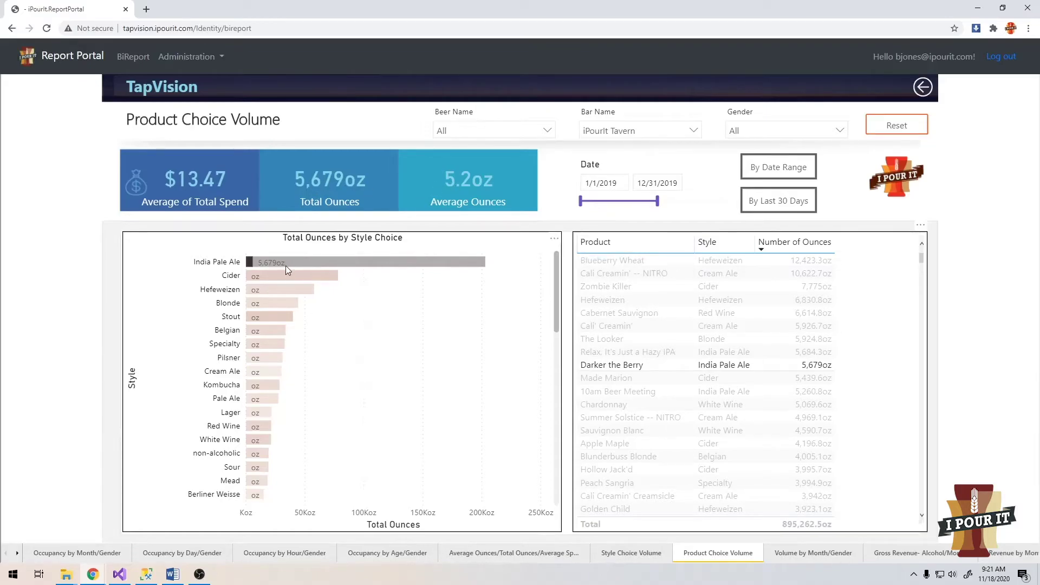
Filter the product list to Cider, select Zombie Killer to examine its spend and ounces, and clear the selection.
{"action": "left_click", "coordinate": [301, 274]}
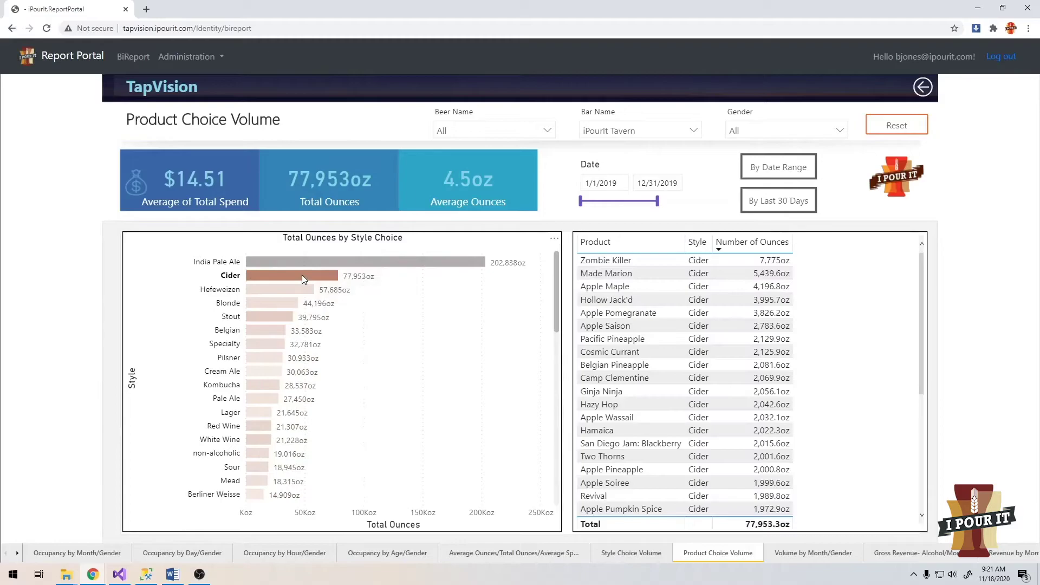
{"action": "left_click", "coordinate": [603, 261]}
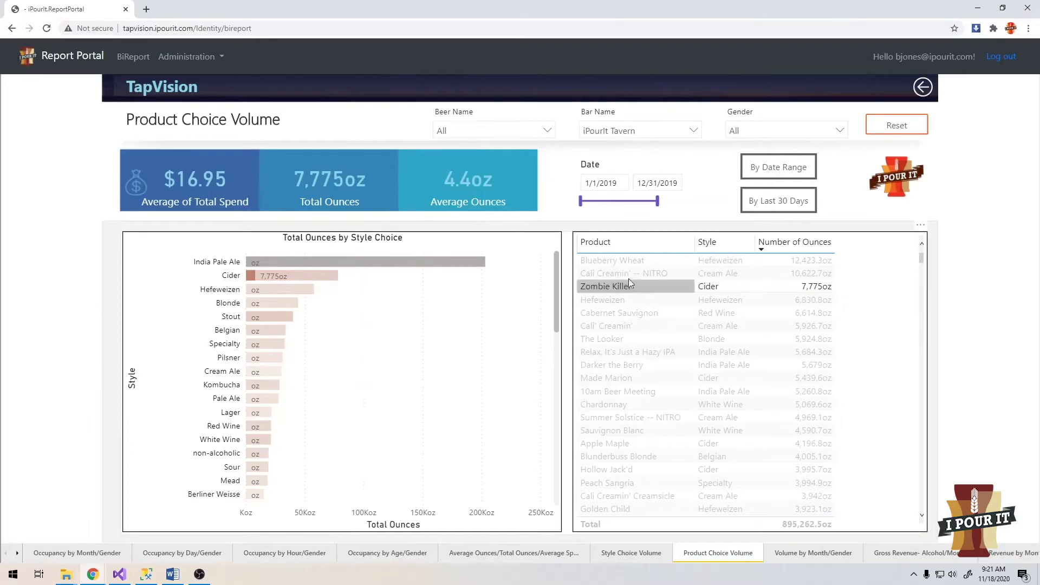
{"action": "left_click", "coordinate": [390, 288]}
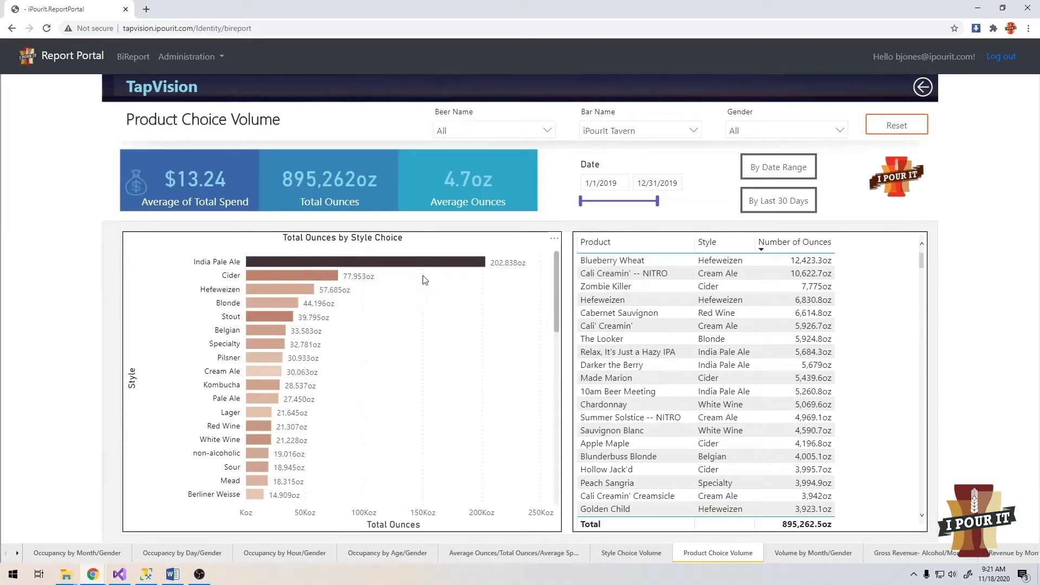
Filter the product list to India Pale Ale and select At Long Last among the lowest-volume products.
{"action": "left_click", "coordinate": [450, 266]}
{"action": "scroll", "coordinate": [678, 399], "scroll_direction": "down", "scroll_amount": 10}
{"action": "scroll", "coordinate": [679, 399], "scroll_direction": "down", "scroll_amount": 10}
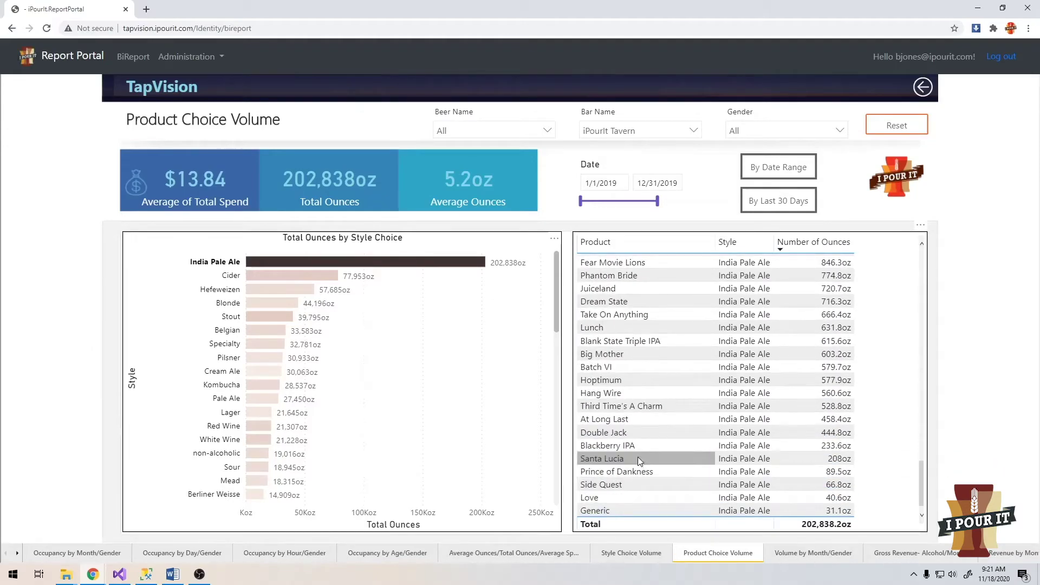
{"action": "left_click", "coordinate": [629, 418]}
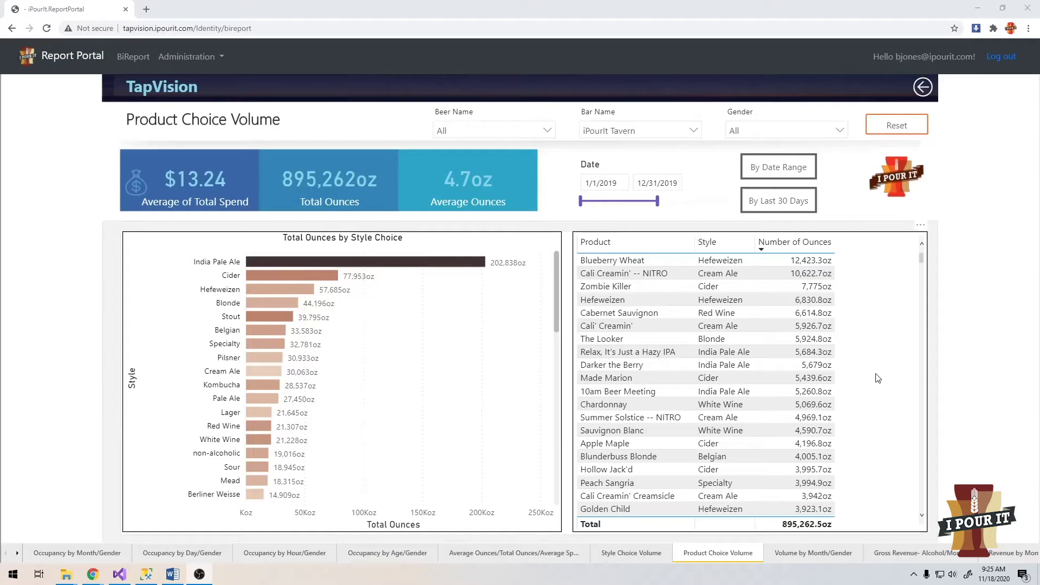
Open the Gross Revenue- Alcohol/Month report and highlight the Cider style, the March column and the August column in turn.
{"action": "left_click", "coordinate": [901, 554]}
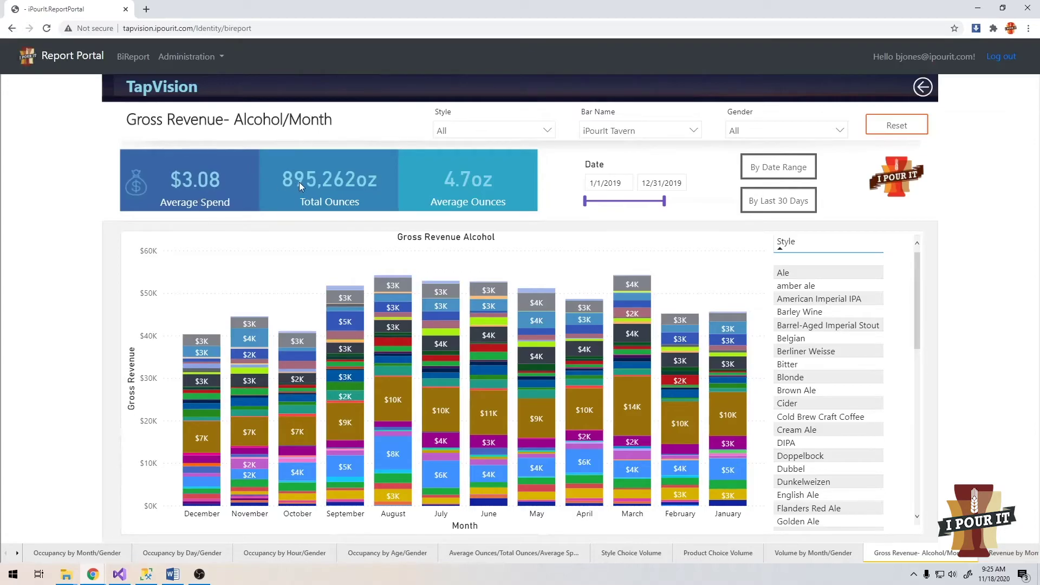
{"action": "left_click", "coordinate": [793, 403]}
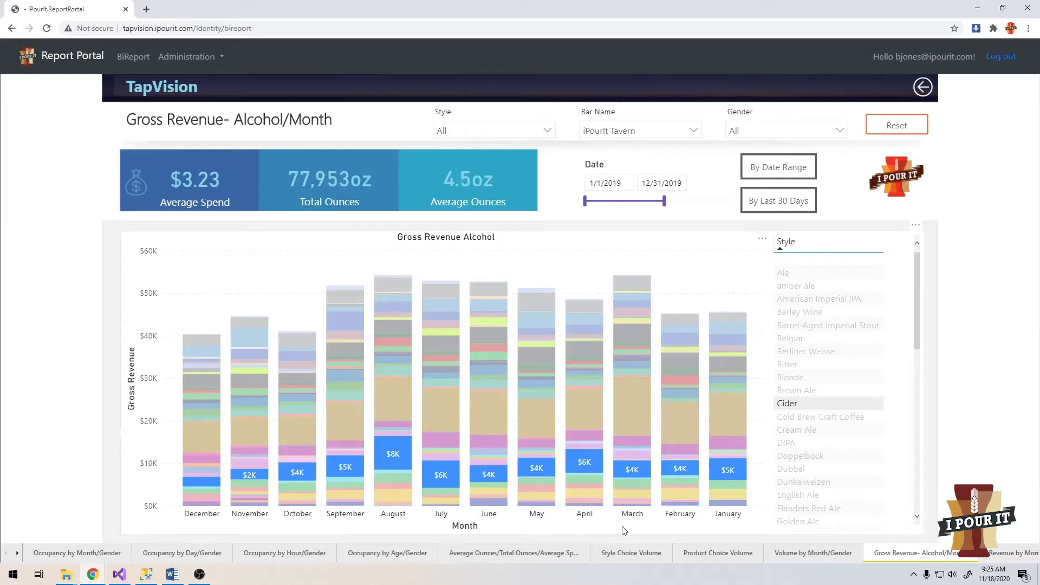
{"action": "left_click", "coordinate": [668, 305]}
{"action": "left_click", "coordinate": [634, 516]}
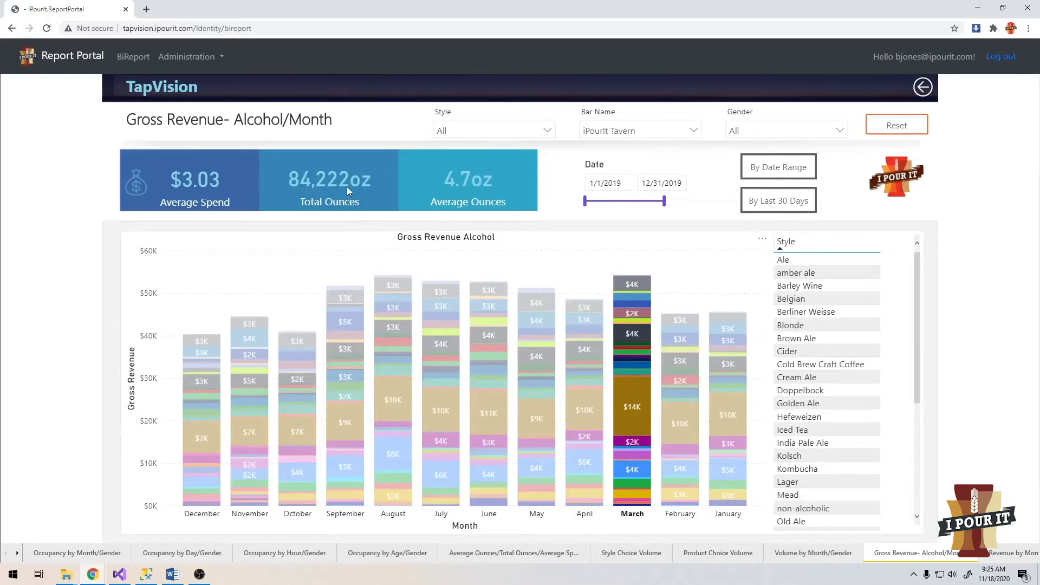
{"action": "left_click", "coordinate": [404, 520]}
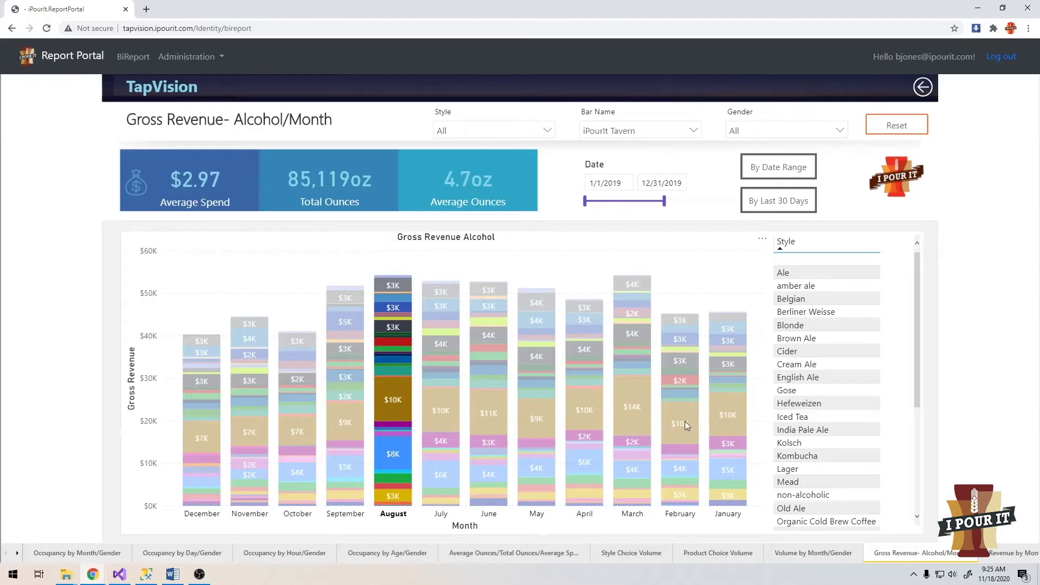
Highlight Cider across all months and examine its gross revenue in March and August.
{"action": "left_click", "coordinate": [792, 351]}
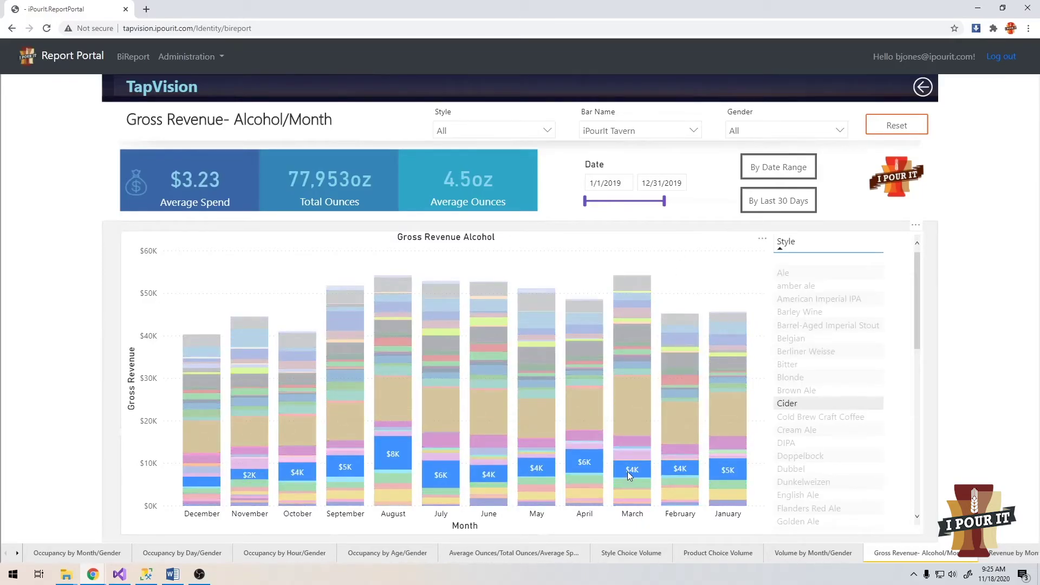
{"action": "mouse_move", "coordinate": [634, 470]}
{"action": "mouse_move", "coordinate": [393, 452]}
{"action": "mouse_move", "coordinate": [406, 480]}
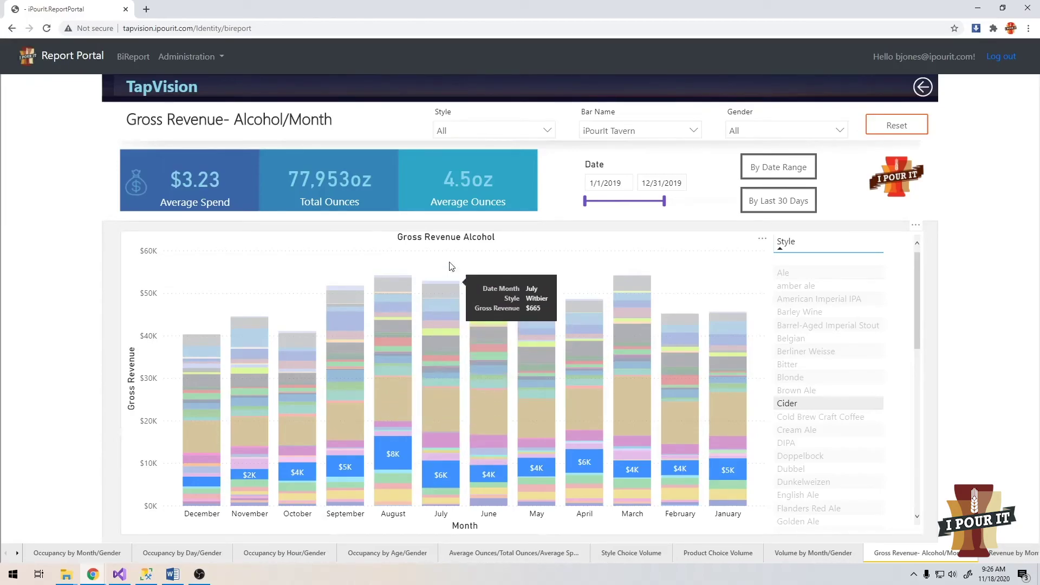
Clear the Cider highlight, highlight Red Wine across all months, and examine its monthly gross revenue and the remaining styles.
{"action": "scroll", "coordinate": [851, 443], "scroll_direction": "down", "scroll_amount": 5}
{"action": "scroll", "coordinate": [851, 444], "scroll_direction": "down", "scroll_amount": 2}
{"action": "scroll", "coordinate": [850, 443], "scroll_direction": "down", "scroll_amount": 2}
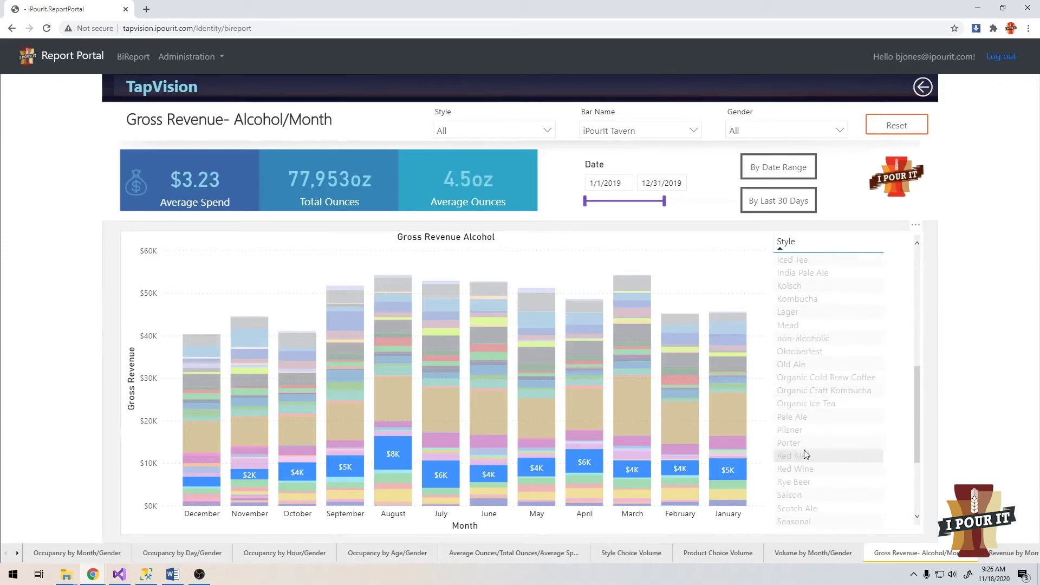
{"action": "left_click", "coordinate": [693, 269]}
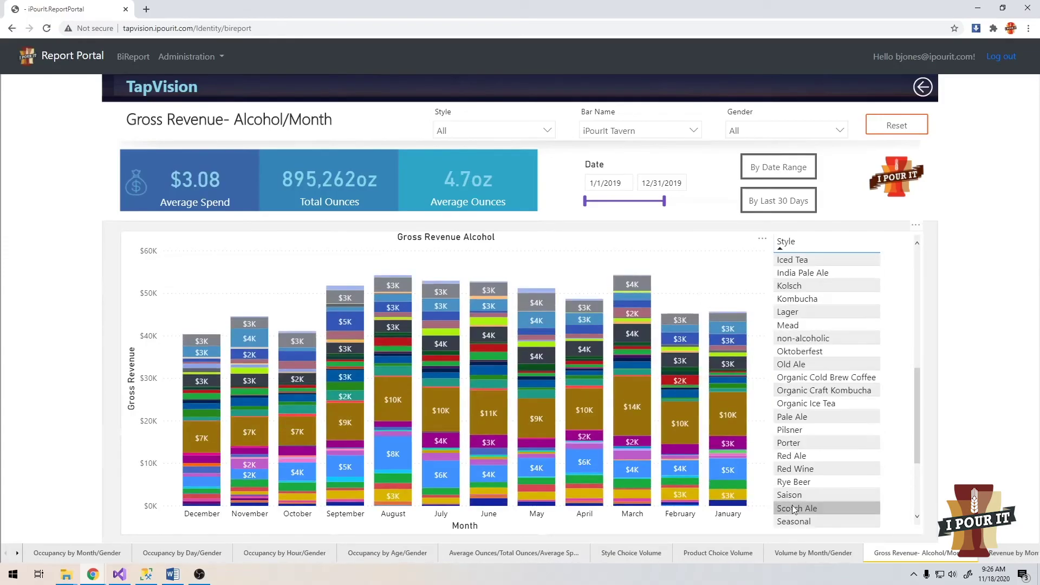
{"action": "left_click", "coordinate": [811, 469]}
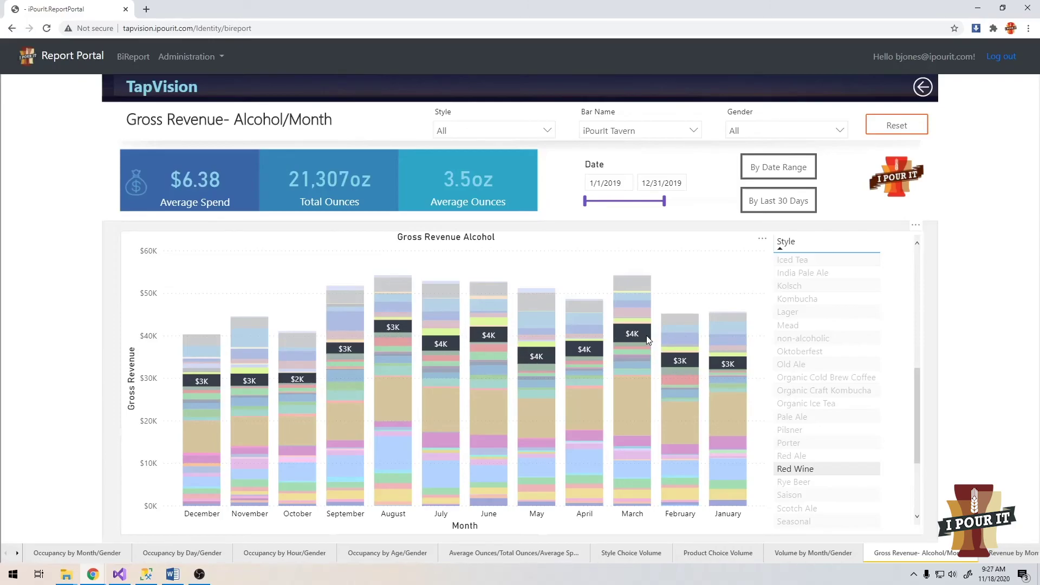
{"action": "mouse_move", "coordinate": [294, 384]}
{"action": "scroll", "coordinate": [847, 269], "scroll_direction": "down", "scroll_amount": 5}
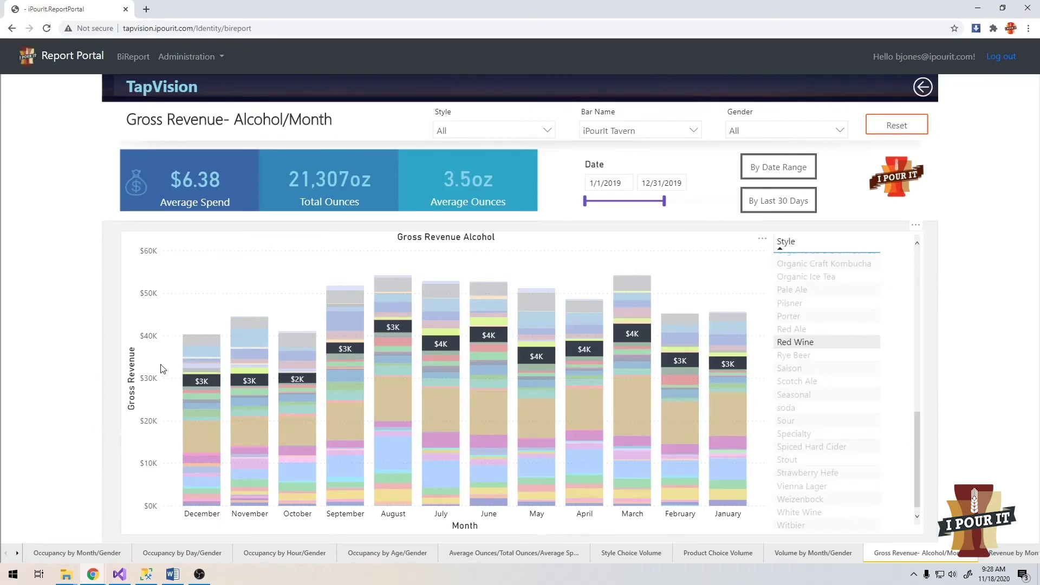